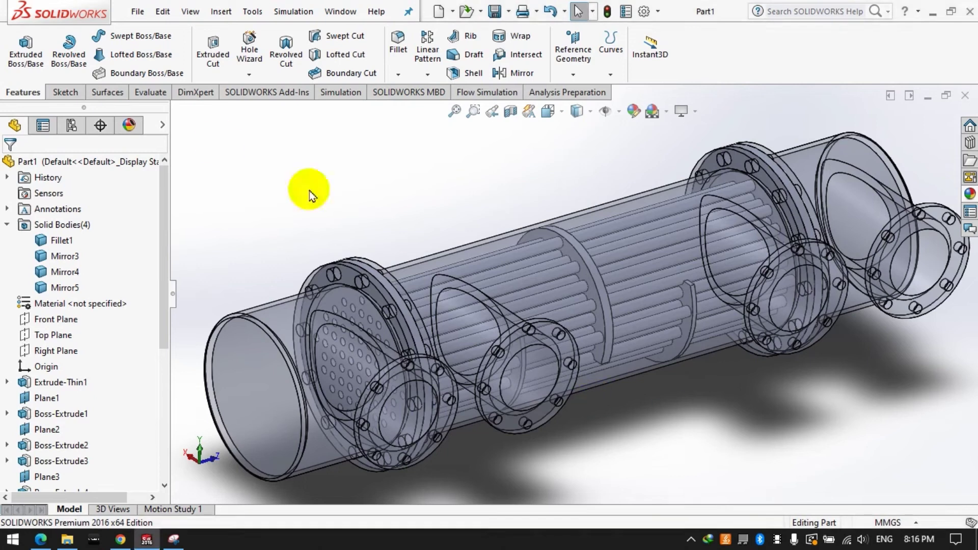
Step: Launch the Flow Simulation Wizard, keeping the default project name and SI units
left_click(461, 95)
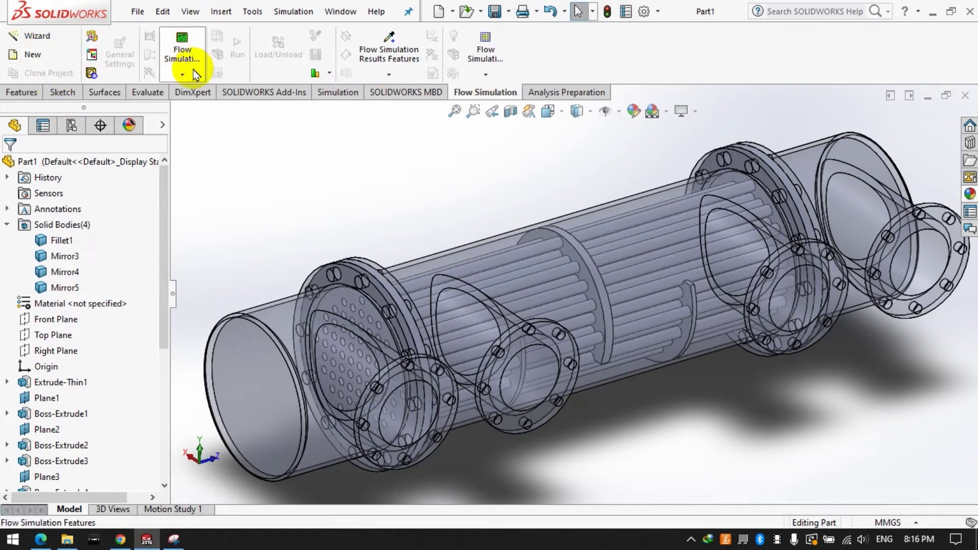
left_click(54, 47)
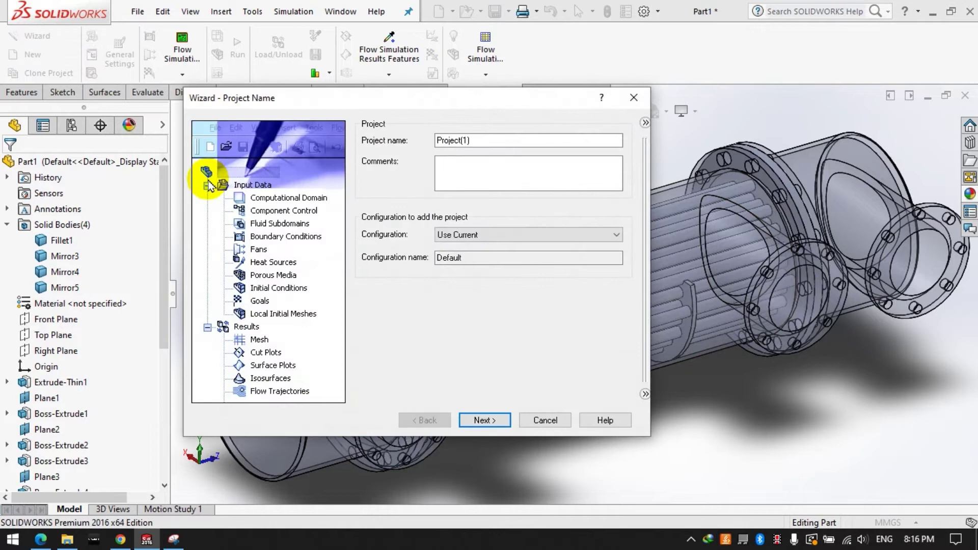
left_click(484, 420)
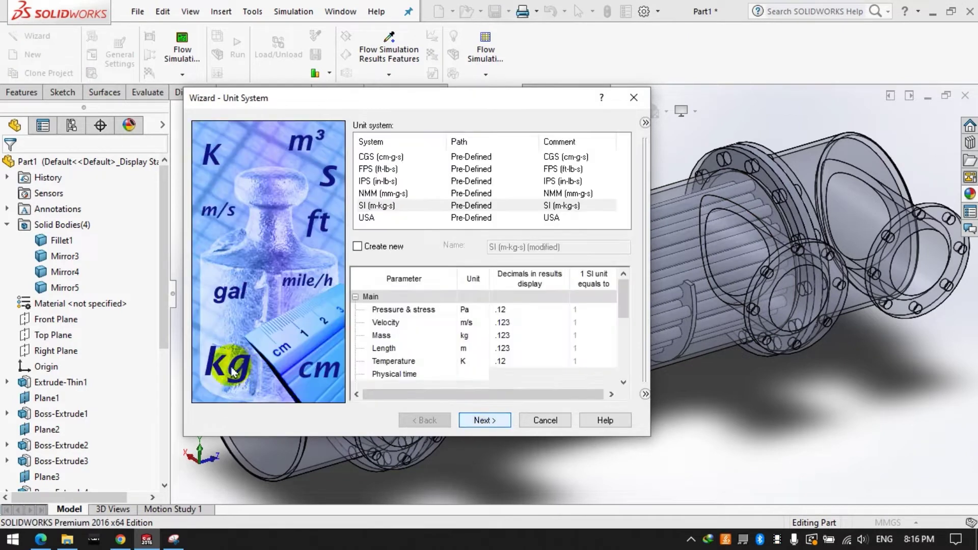
left_click(484, 420)
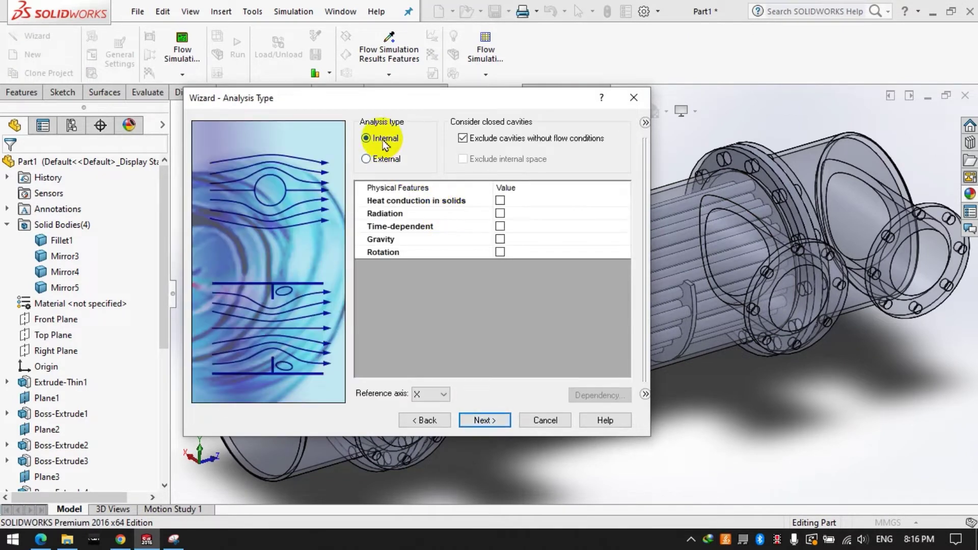
Step: Enable heat conduction in solids and gravity for the internal analysis
left_click(500, 201)
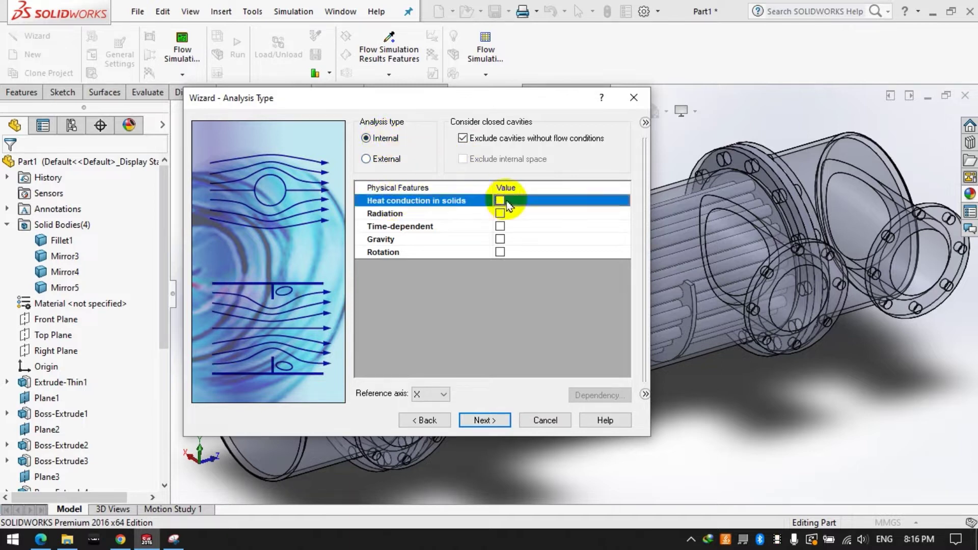
left_click(499, 251)
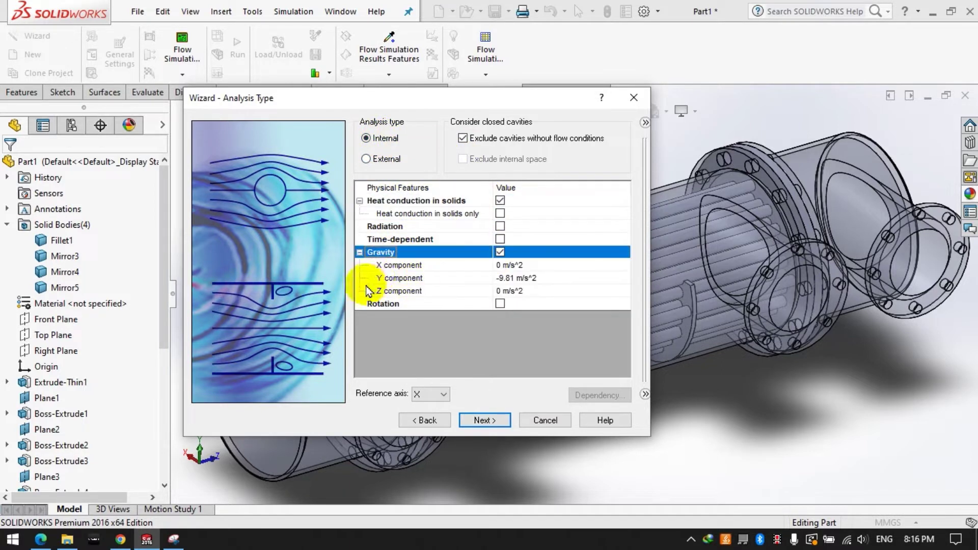
mouse_move(423, 98)
left_mouse_down()
mouse_move(515, 92)
mouse_move(286, 97)
left_mouse_up()
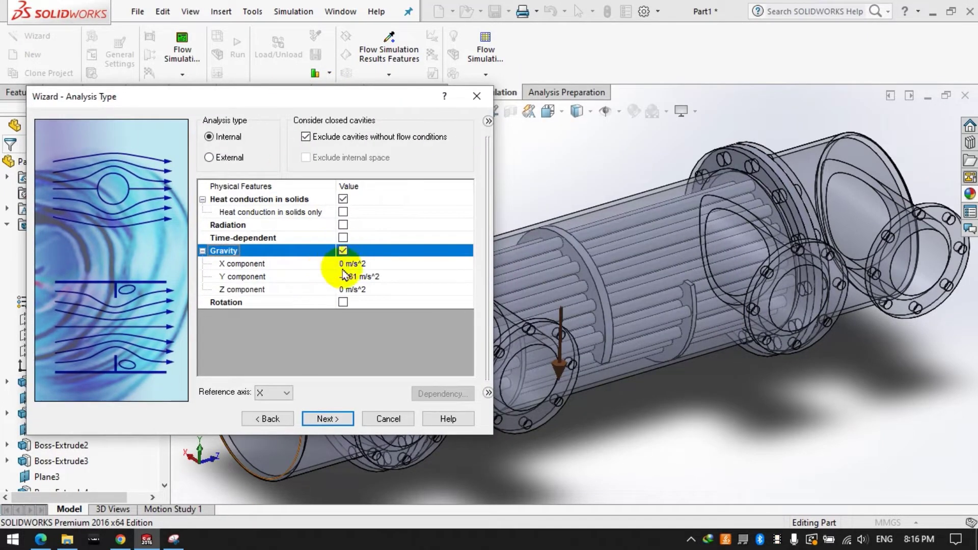
left_click(338, 418)
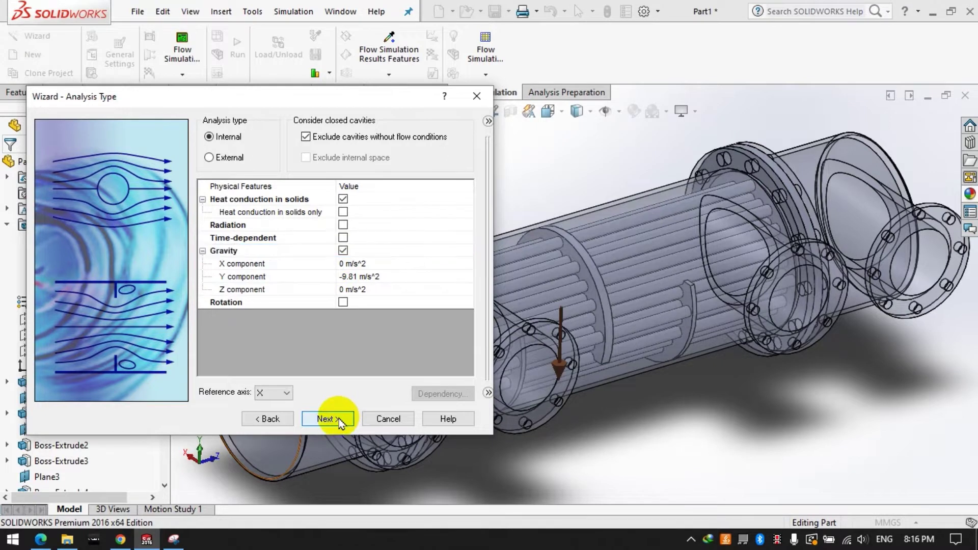
Step: Add Ethanol and Water from Liquids as the project fluids
left_click(200, 141)
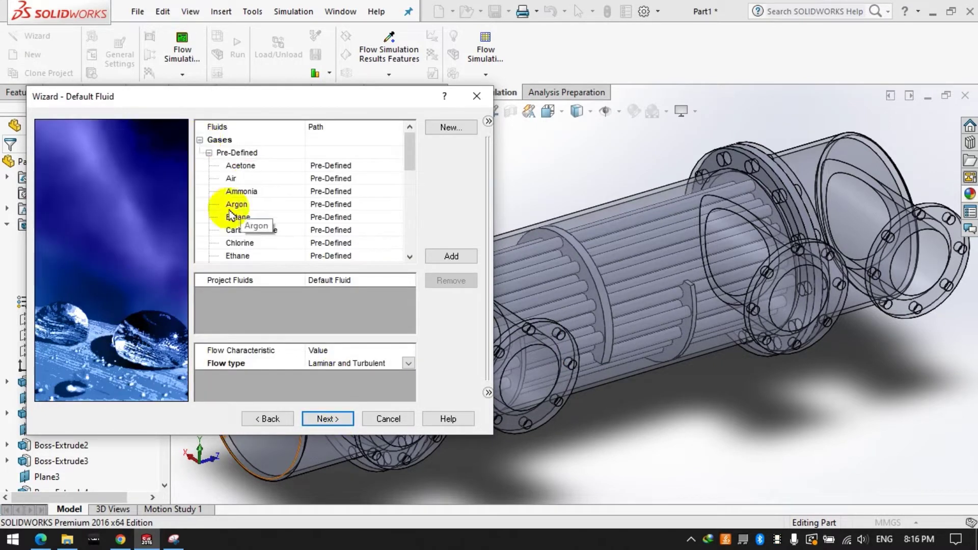
left_click(200, 141)
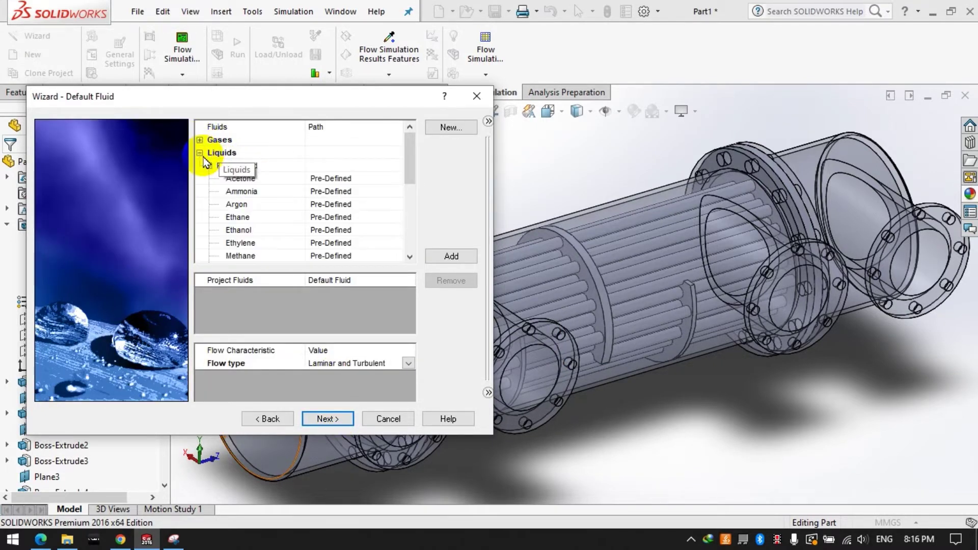
left_click(269, 230)
left_click(442, 265)
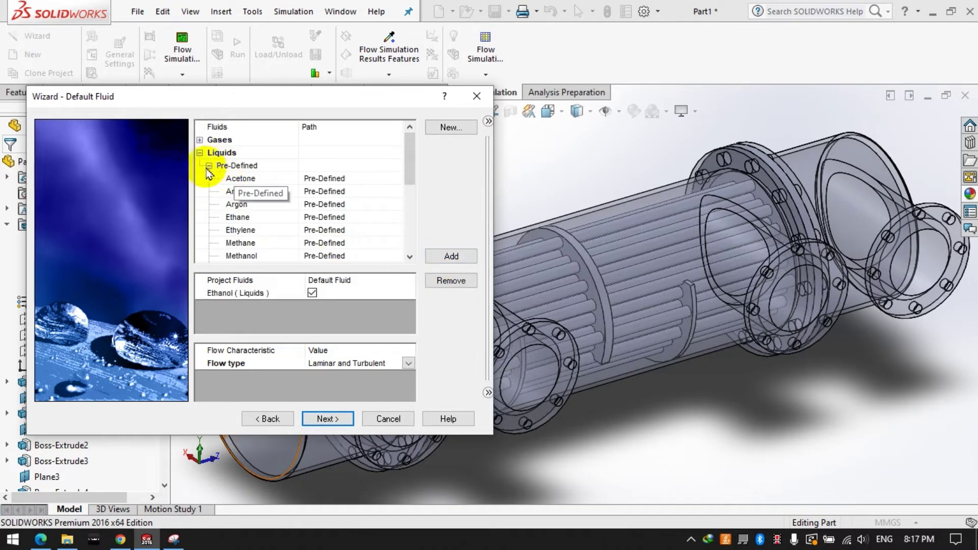
scroll(229, 201, "down", 2)
scroll(240, 221, "down", 1)
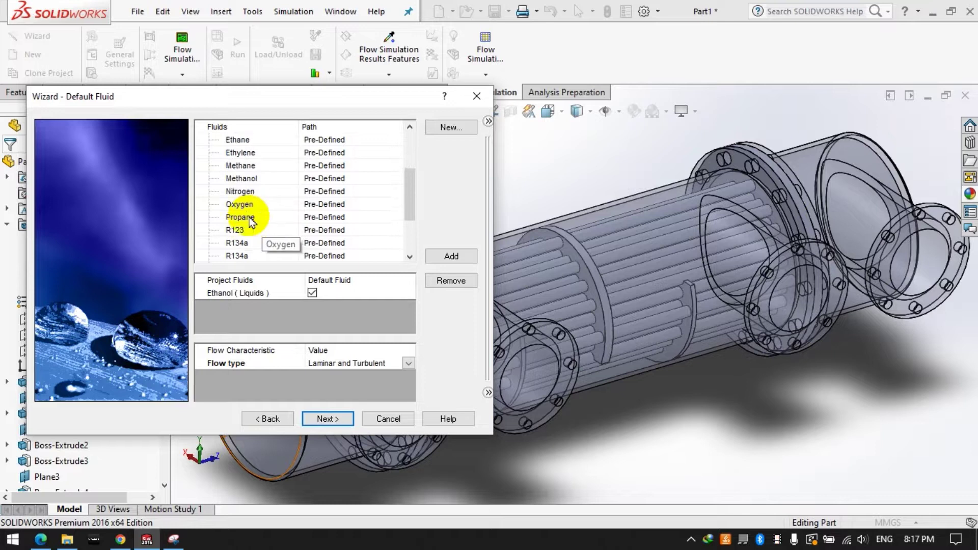
scroll(240, 227, "down", 1)
left_click(240, 230)
left_click(452, 256)
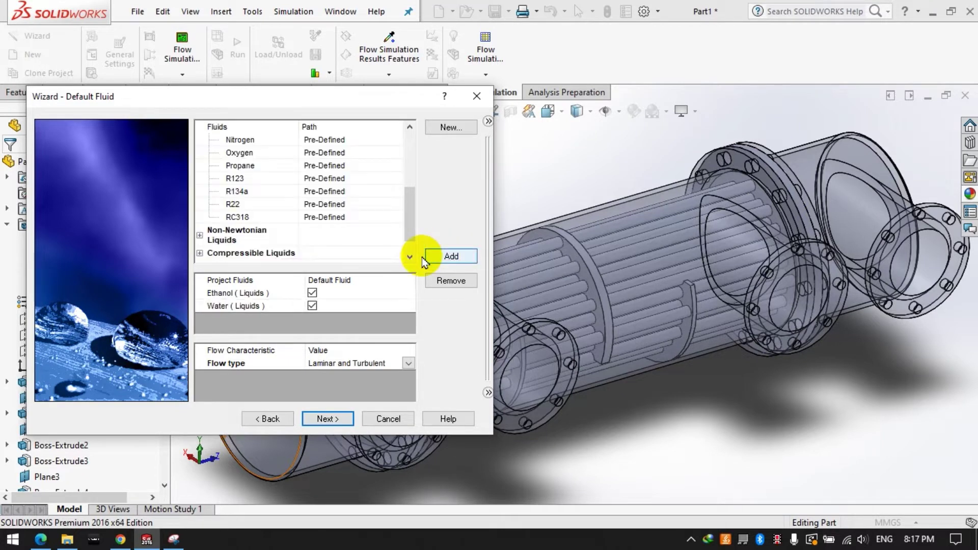
left_click(348, 364)
left_click(342, 419)
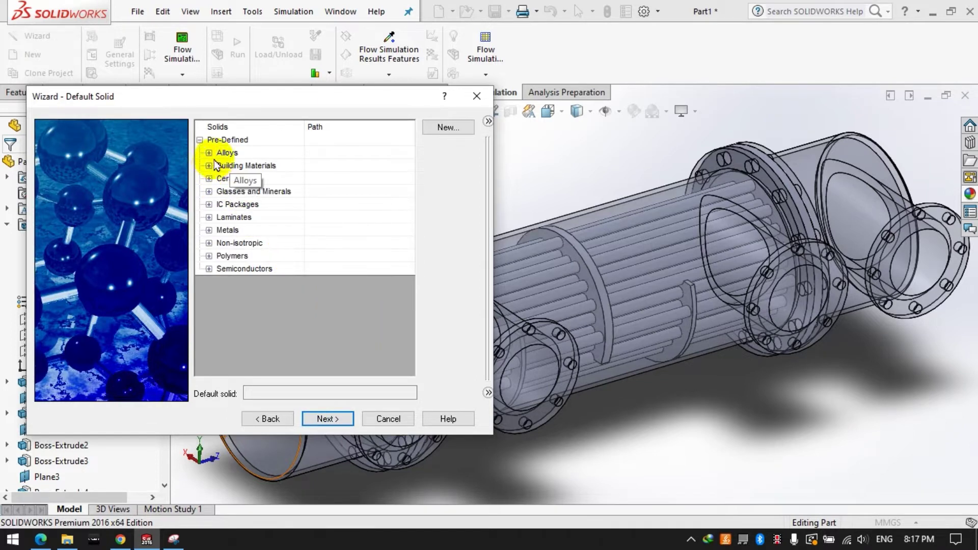
Step: Set Allimel from the Alloys category as the default solid
left_click(216, 155)
left_click(210, 153)
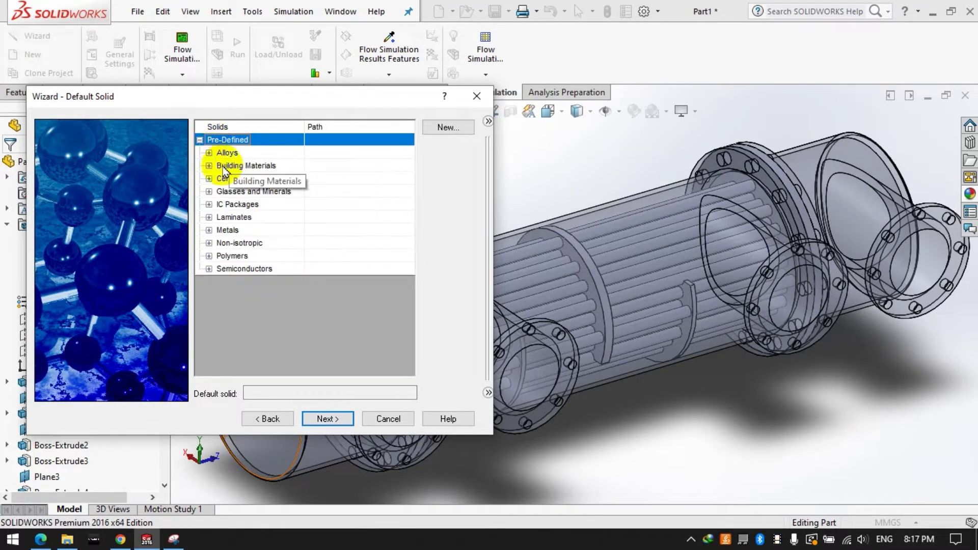
left_click(209, 152)
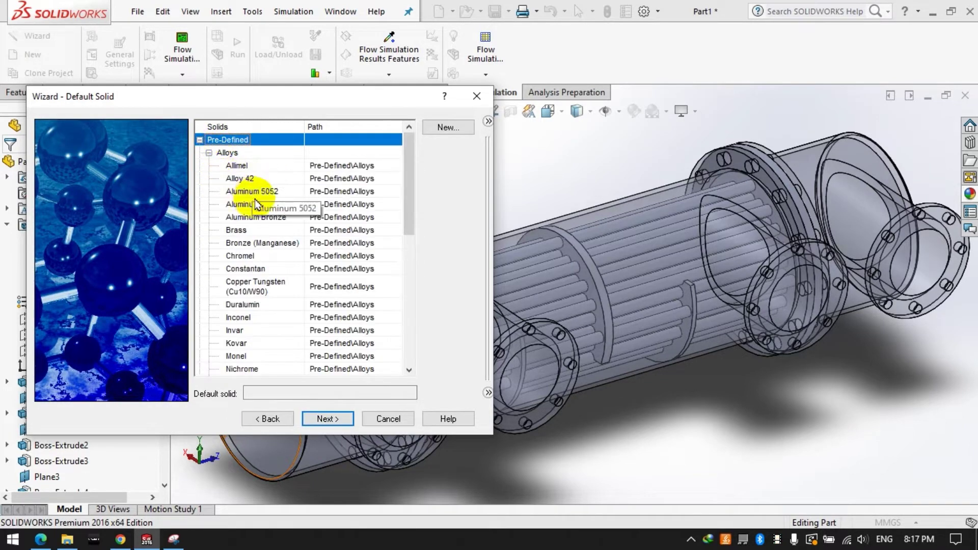
left_click(339, 166)
left_click(334, 417)
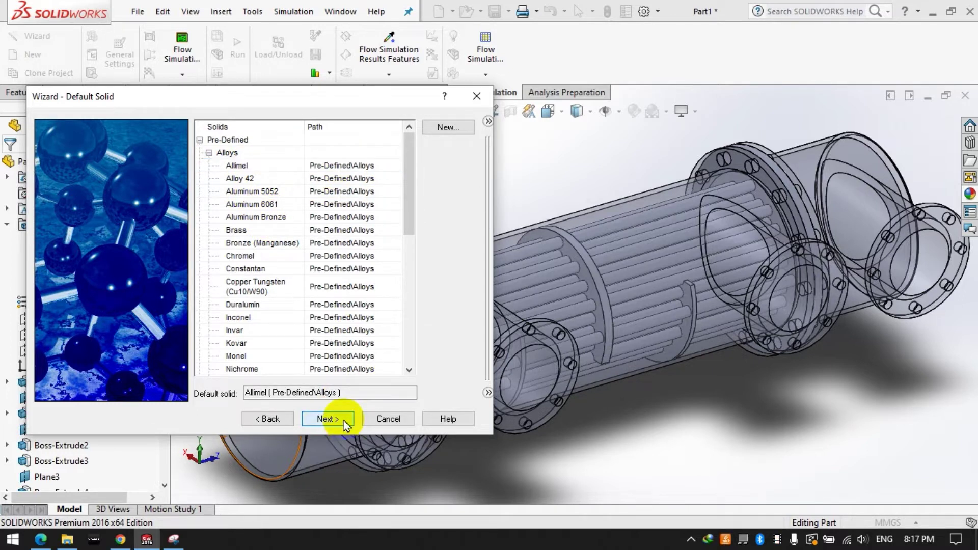
Step: Keep default wall and initial conditions and finish the wizard, creating Project(1)
left_click(434, 142)
left_click(428, 155)
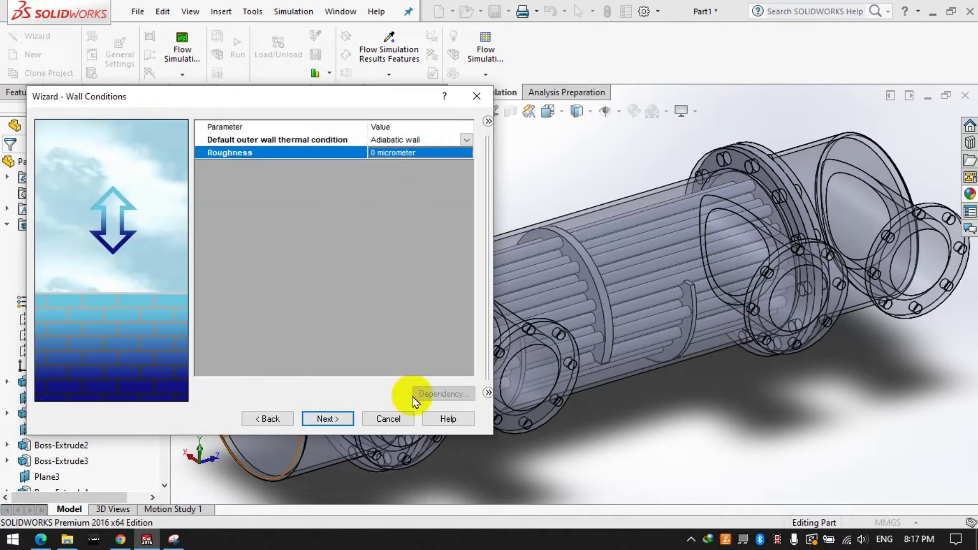
left_click(325, 417)
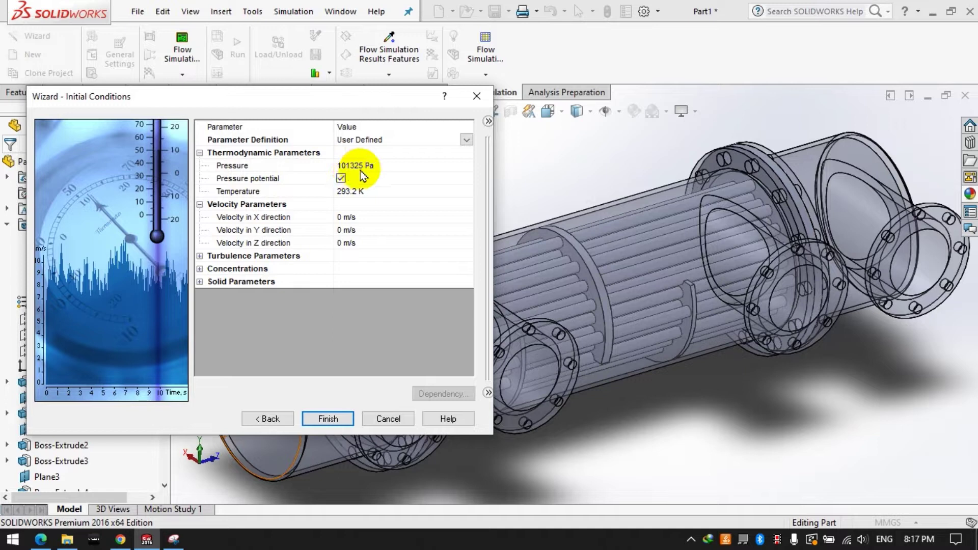
left_click(200, 256)
left_click(200, 269)
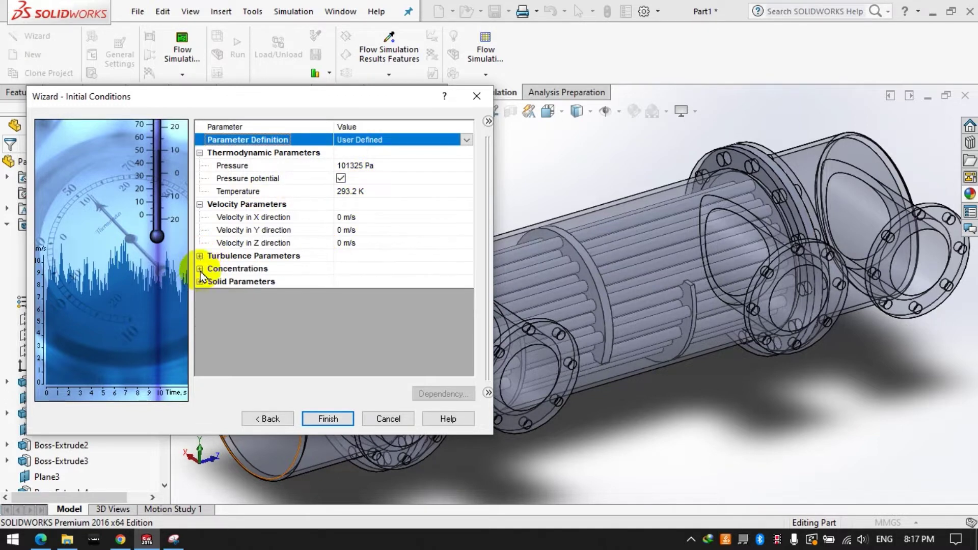
left_click(200, 282)
left_click(200, 282)
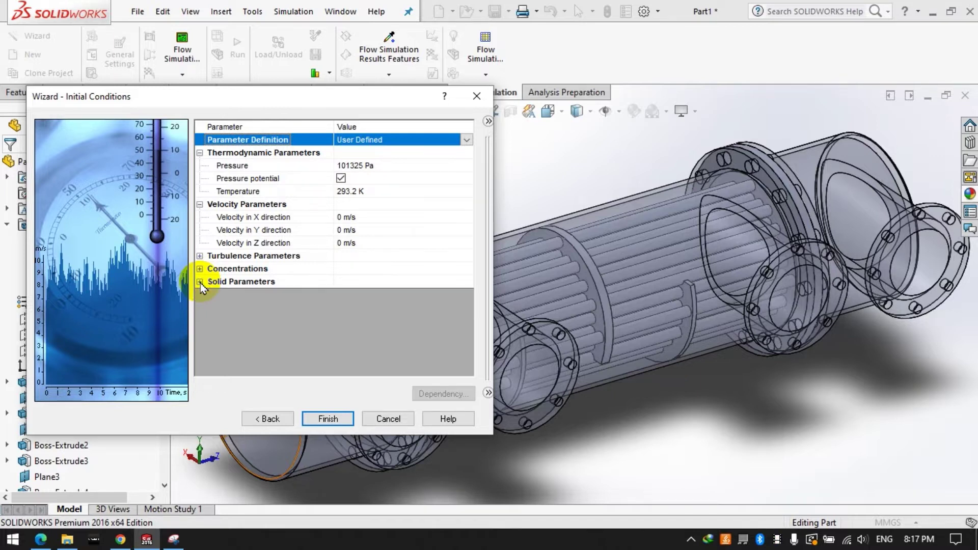
left_click(328, 419)
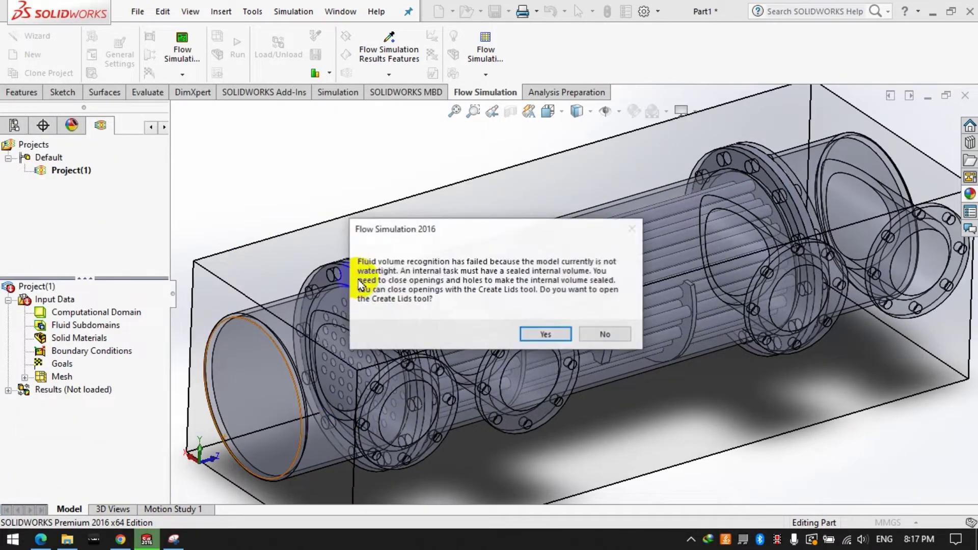
Step: Create lids on all four nozzle flange faces of the heat exchanger
left_click(530, 334)
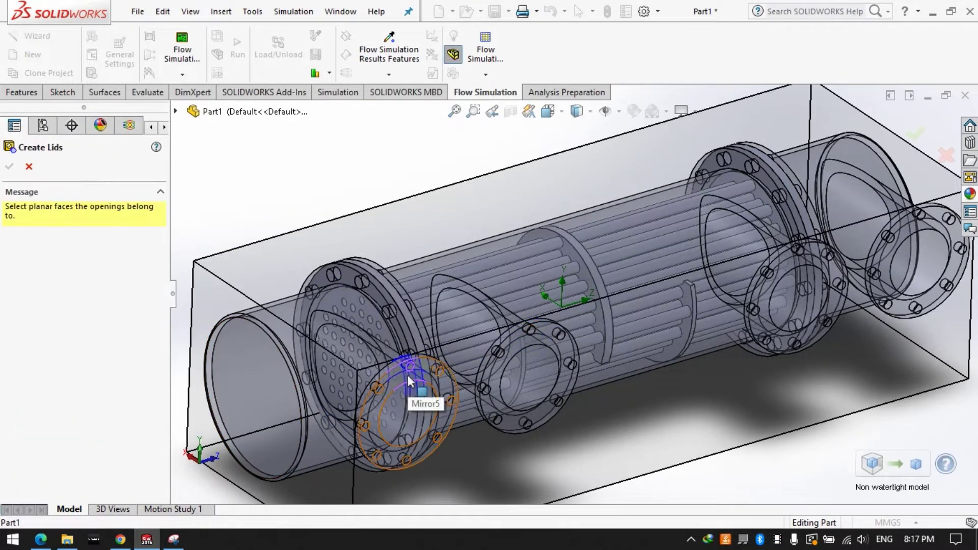
left_click(438, 418)
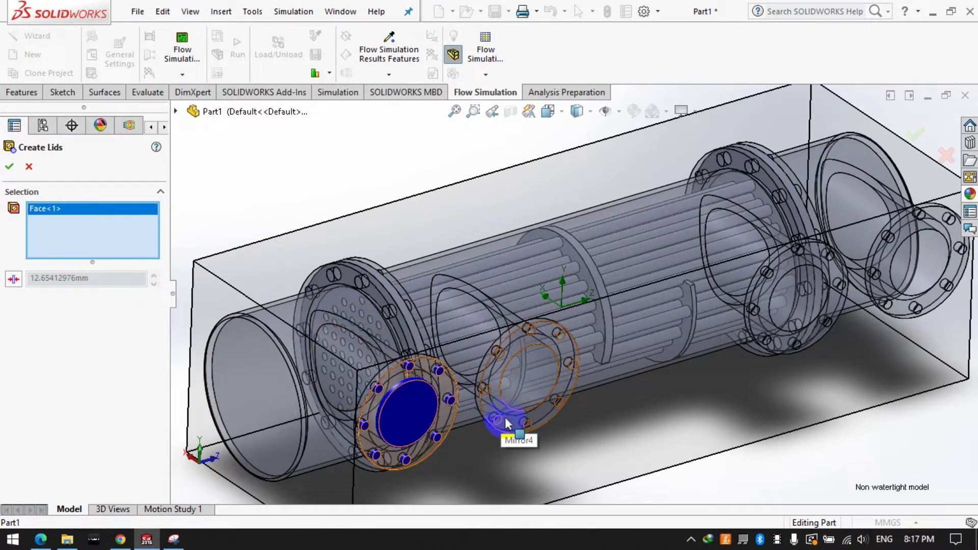
left_click(513, 423)
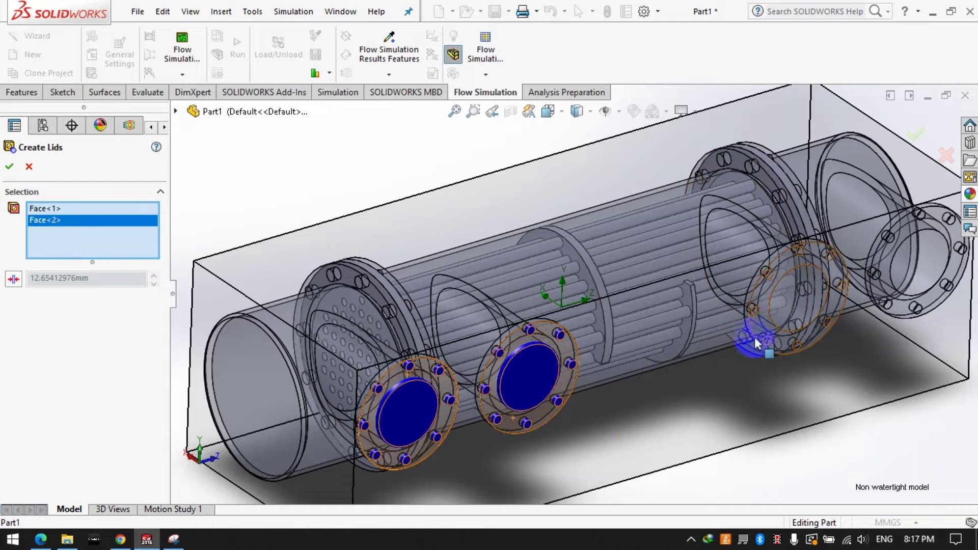
left_click(884, 293)
left_click(9, 166)
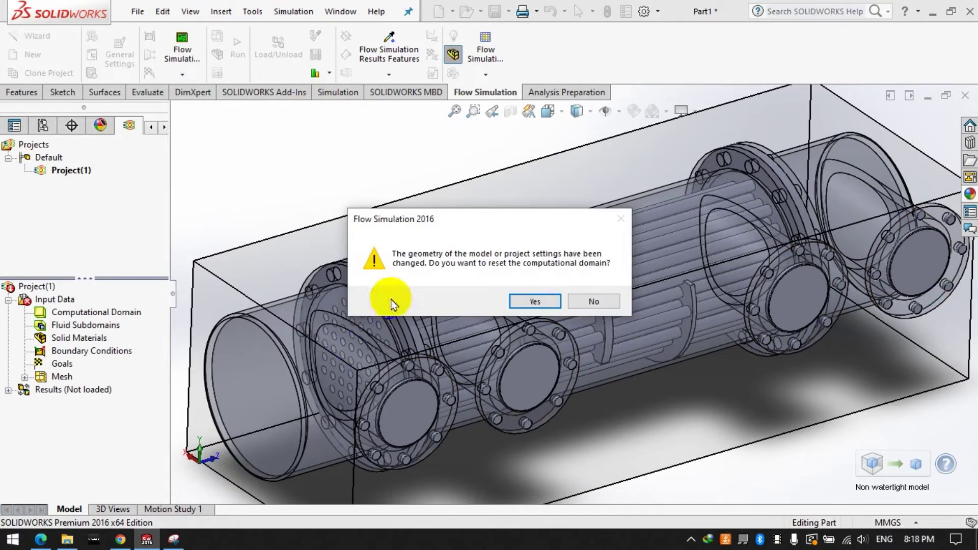
Step: Accept resetting the computational domain and mesh settings for the lidded model
left_click(535, 301)
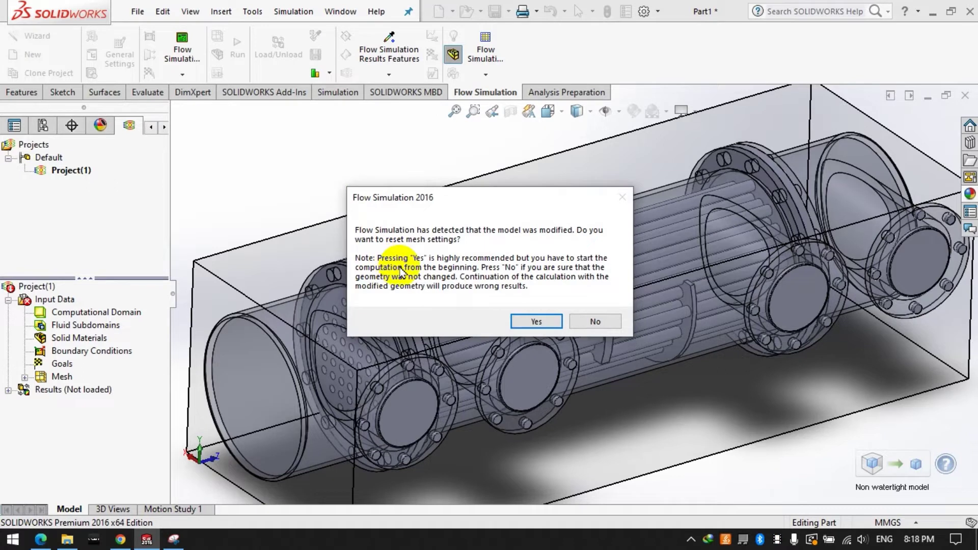
left_click(536, 321)
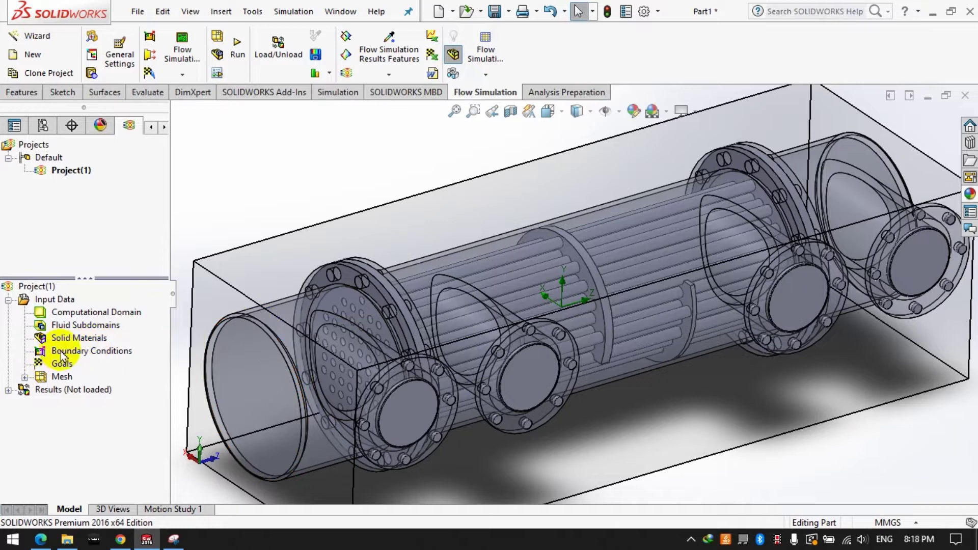
left_click(25, 377)
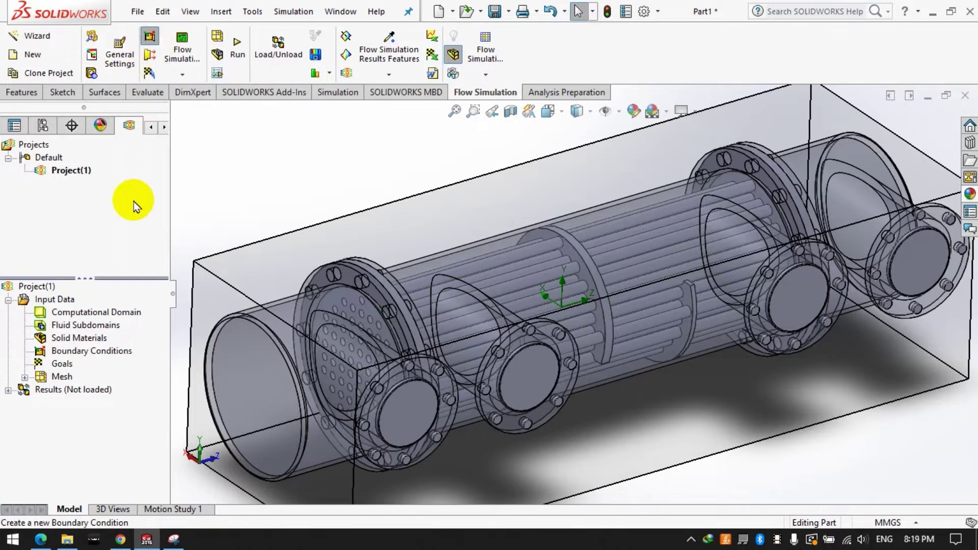
Step: Select the right nozzle's lid face as the inlet face
left_click(405, 411)
left_click(403, 409)
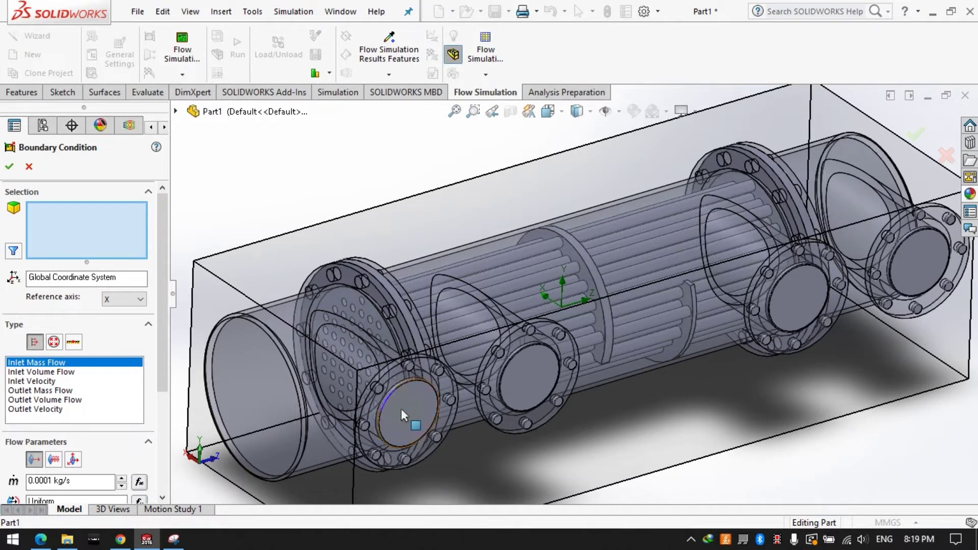
left_click(402, 408)
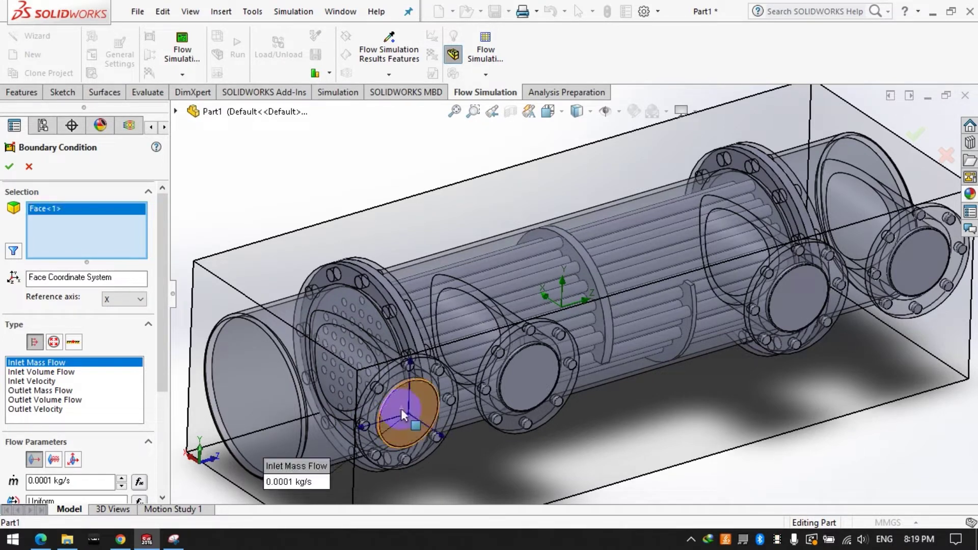
left_click(401, 409)
mouse_move(398, 397)
middle_mouse_down()
mouse_move(567, 408)
mouse_move(545, 464)
middle_mouse_up()
scroll(559, 334, "up", 5)
scroll(408, 323, "down", 5)
scroll(556, 284, "down", 3)
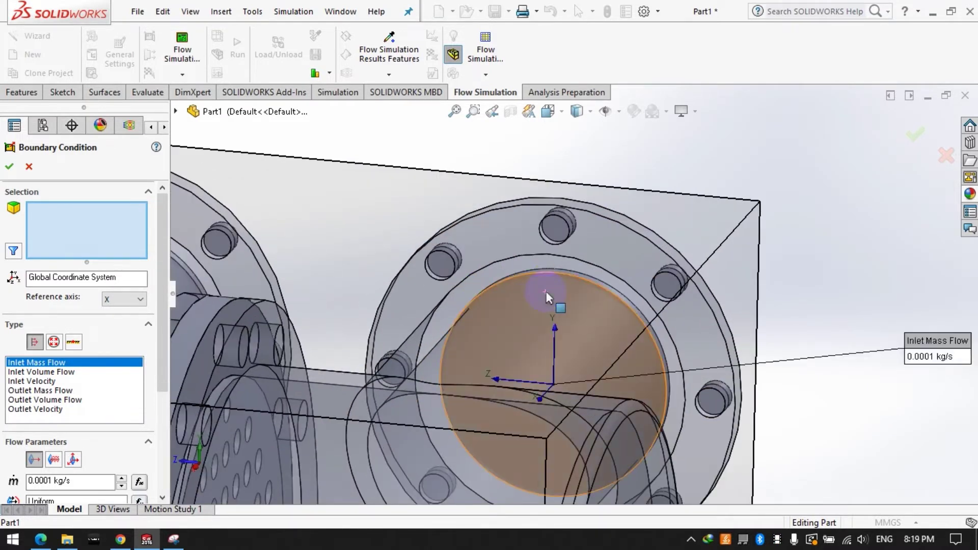
left_click(546, 292)
mouse_move(642, 340)
middle_mouse_down()
mouse_move(590, 370)
mouse_move(585, 309)
middle_mouse_up()
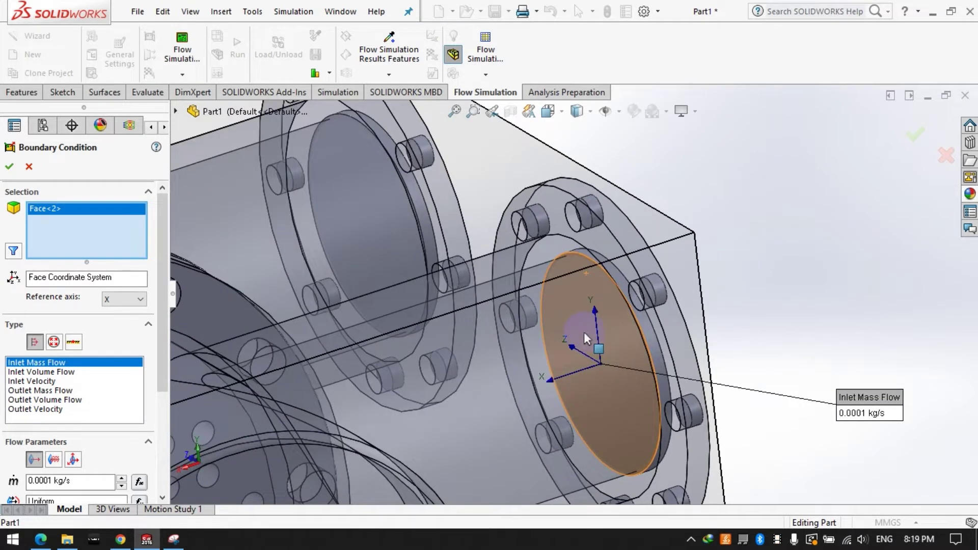
scroll(169, 378, "down", 1)
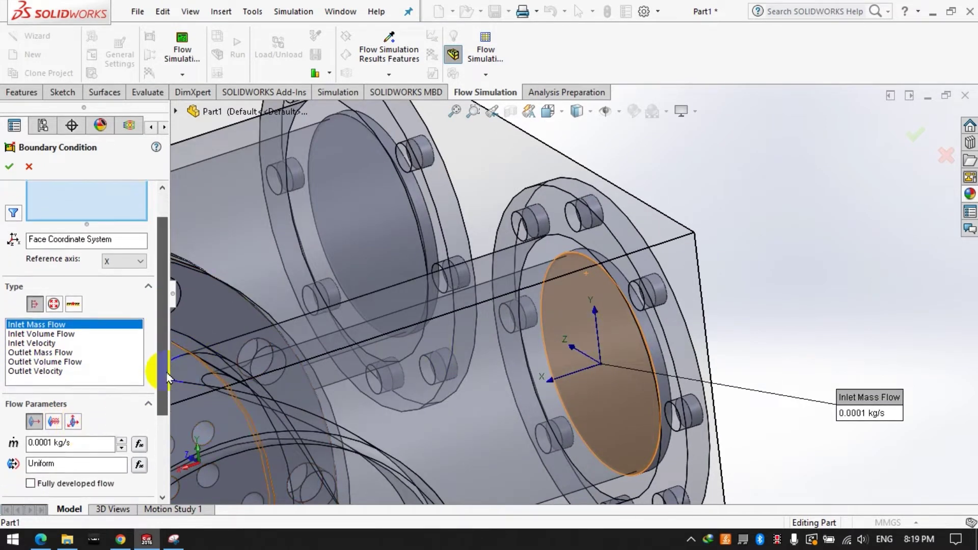
scroll(168, 378, "down", 1)
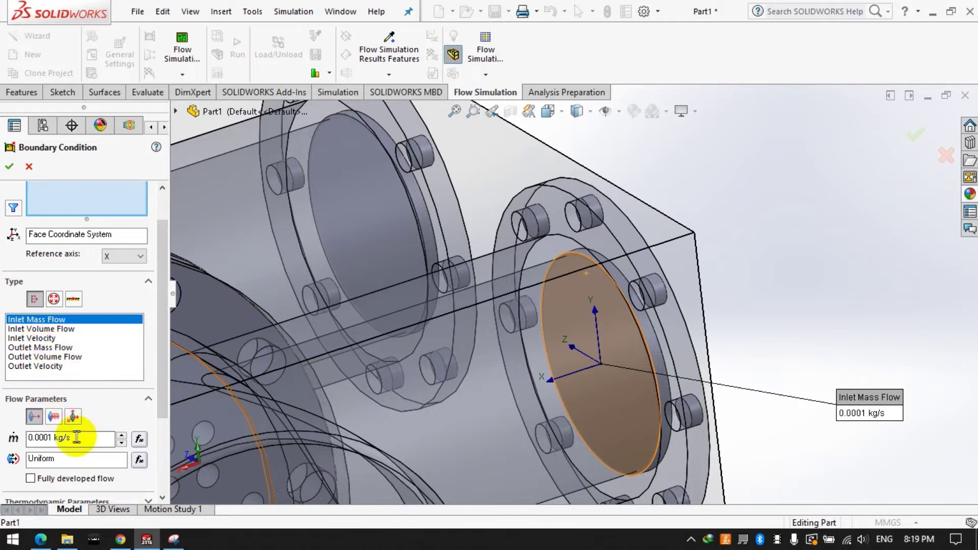
Step: Set the inlet mass flow to 10 kg/s at 293.2 K and confirm it
left_click_drag(53, 437, 16, 441)
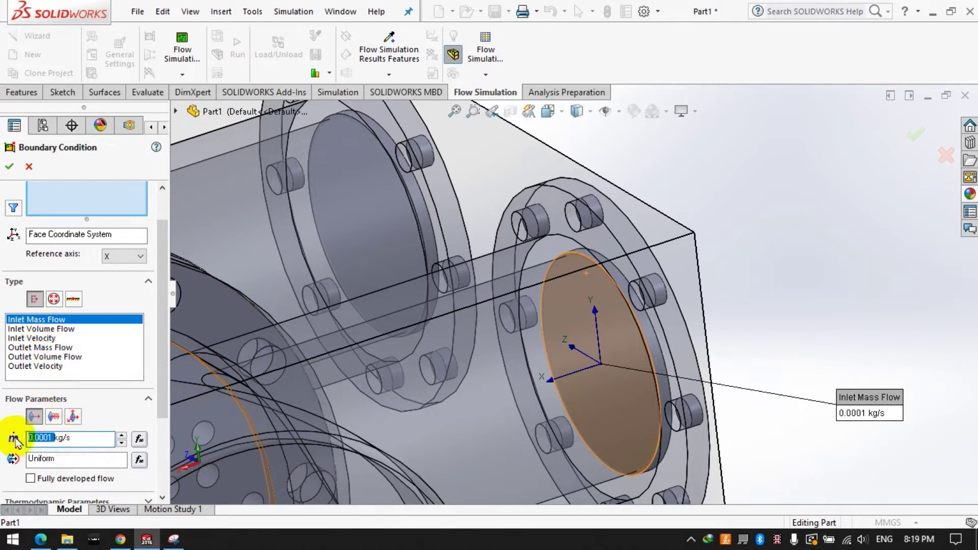
type("0")
key("Tab")
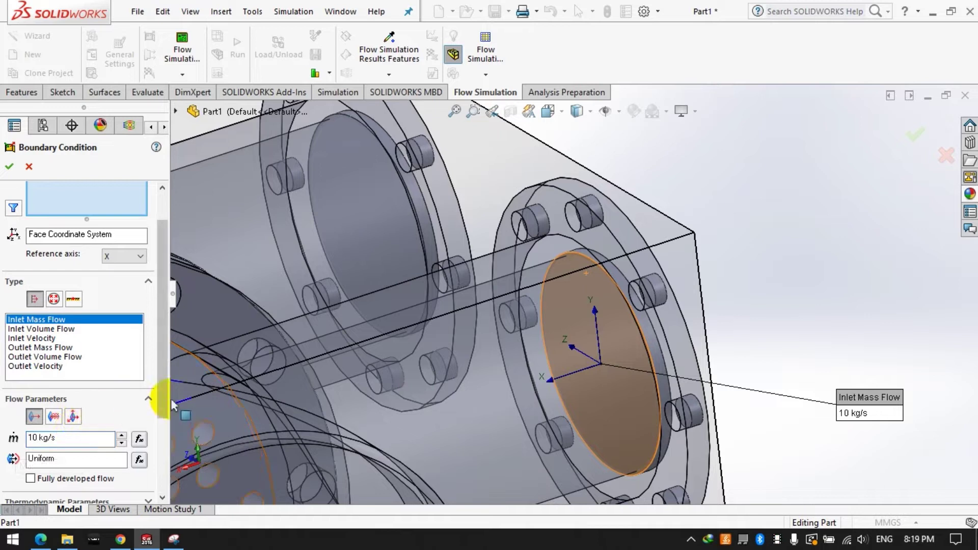
scroll(147, 433, "down", 5)
left_click(142, 407)
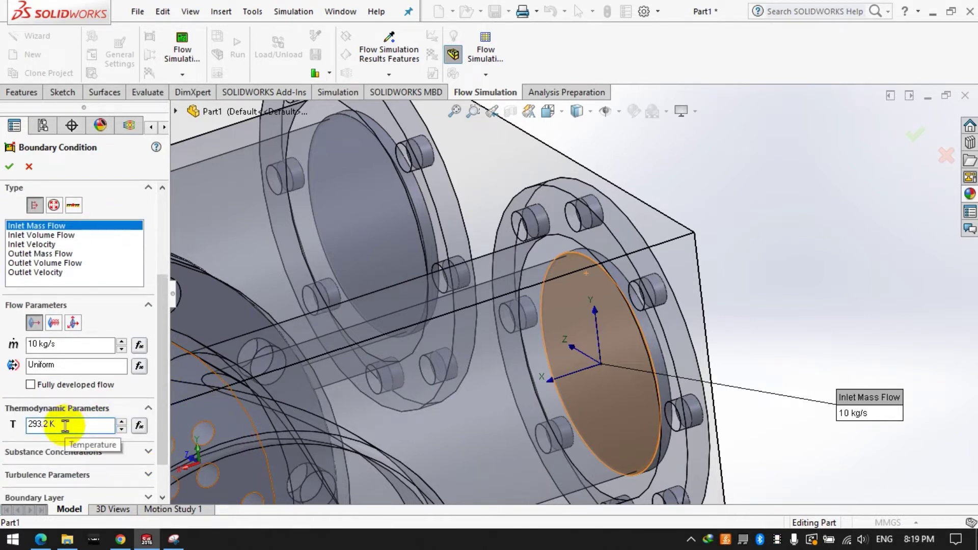
left_click_drag(161, 433, 168, 322)
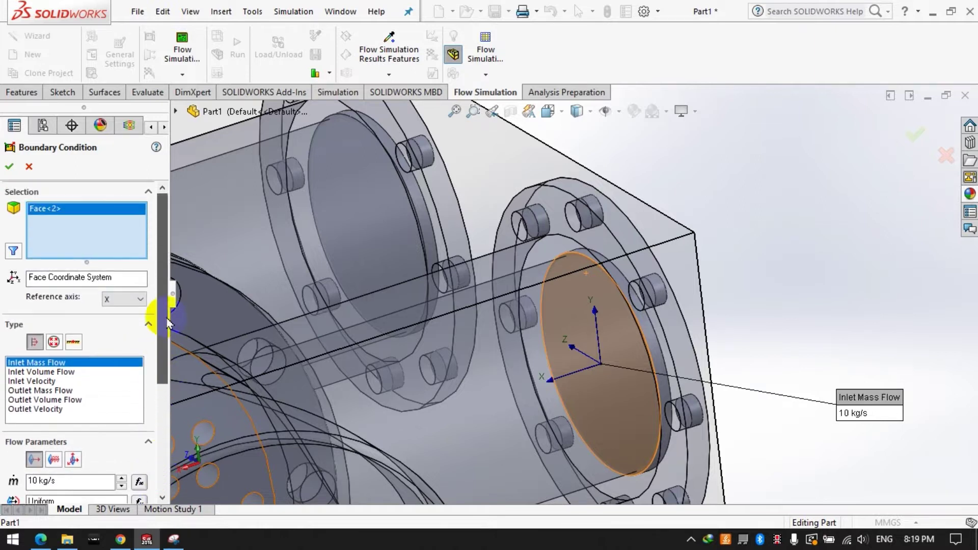
left_click(11, 167)
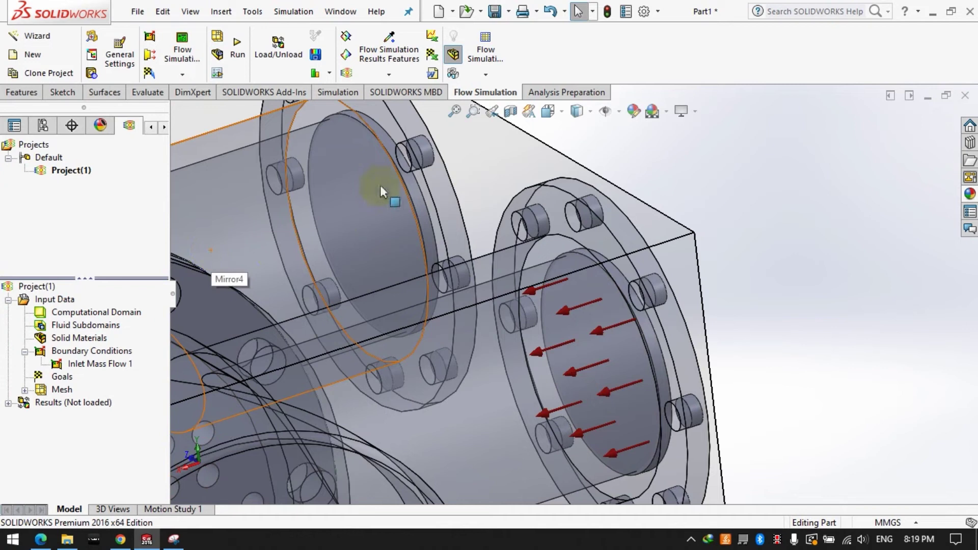
Step: Start a new boundary condition and try picking faces on the neighbouring nozzle, then clear them
scroll(381, 187, "down", 2)
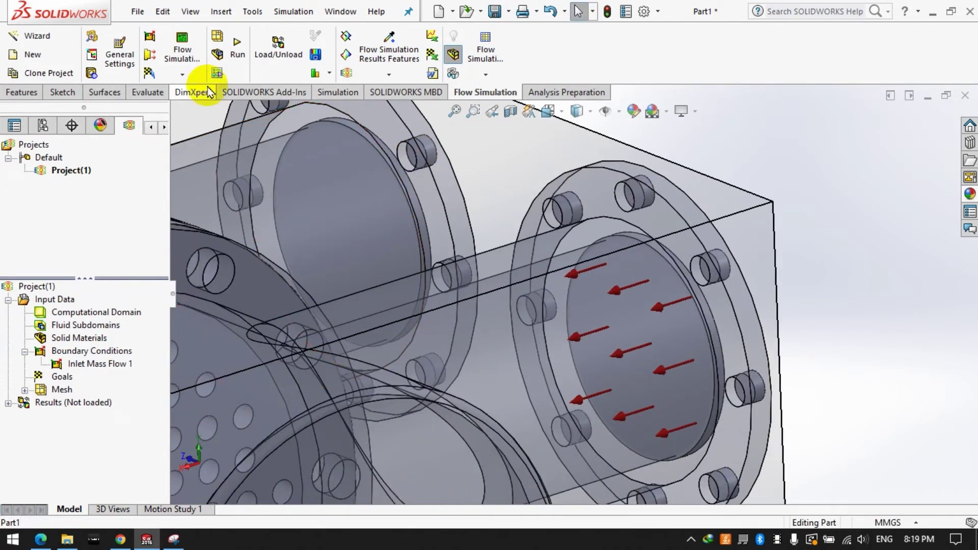
left_click(149, 37)
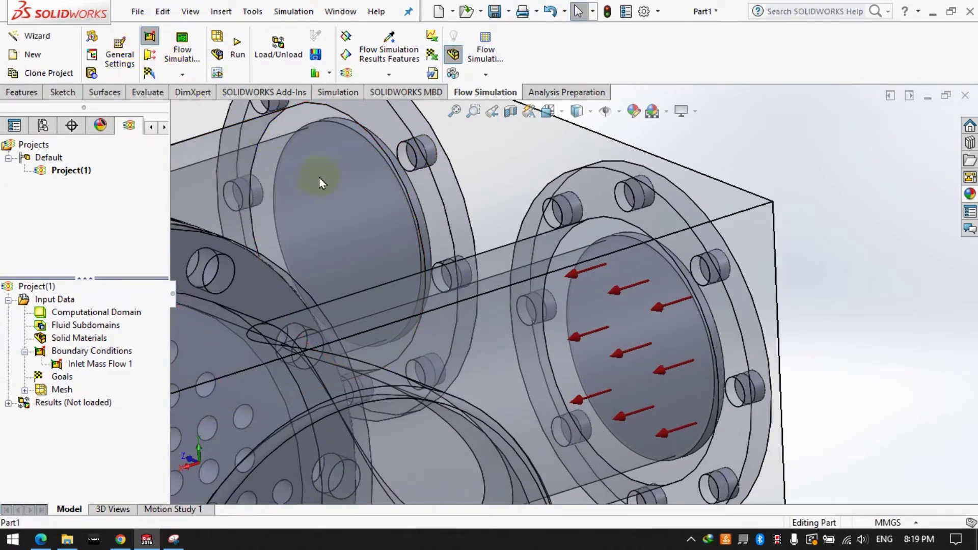
left_click(355, 188)
mouse_move(371, 172)
middle_mouse_down()
mouse_move(367, 179)
mouse_move(390, 170)
middle_mouse_up()
left_click(295, 140)
left_click(298, 148)
mouse_move(297, 148)
middle_mouse_down()
mouse_move(313, 168)
mouse_move(375, 155)
middle_mouse_up()
scroll(378, 155, "up", 3)
middle_click_drag(450, 208, 405, 270)
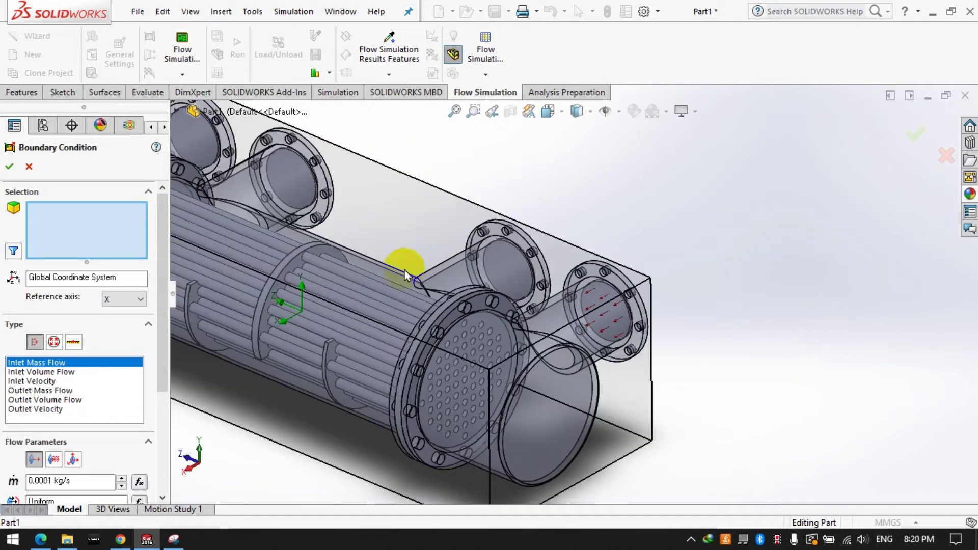
scroll(404, 270, "down", 2)
scroll(460, 232, "down", 3)
scroll(488, 265, "down", 3)
left_click(490, 275)
left_click(442, 264)
mouse_move(441, 264)
middle_mouse_down()
mouse_move(454, 235)
mouse_move(389, 258)
mouse_move(595, 314)
middle_mouse_up()
left_click(594, 314)
scroll(628, 312, "down", 3)
scroll(641, 326, "down", 2)
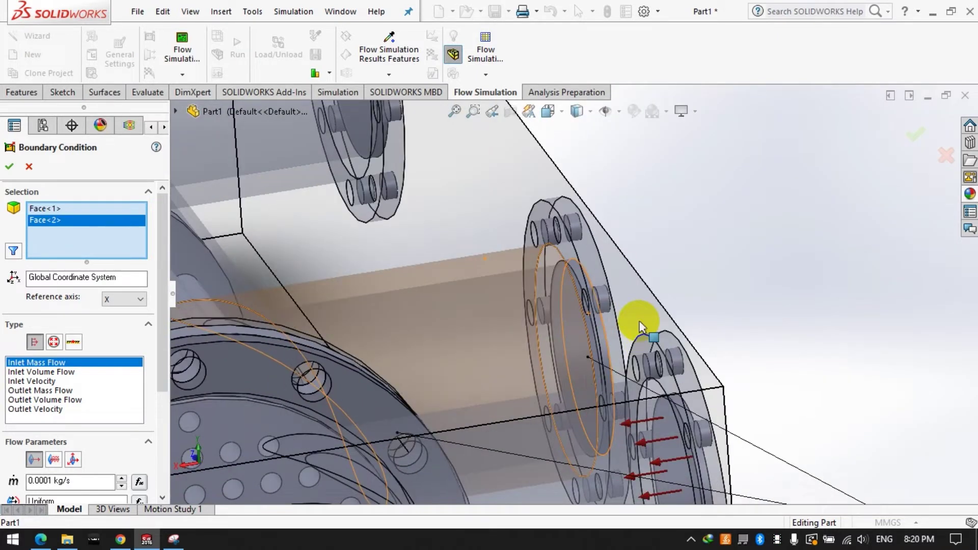
right_click(64, 240)
left_click(83, 251)
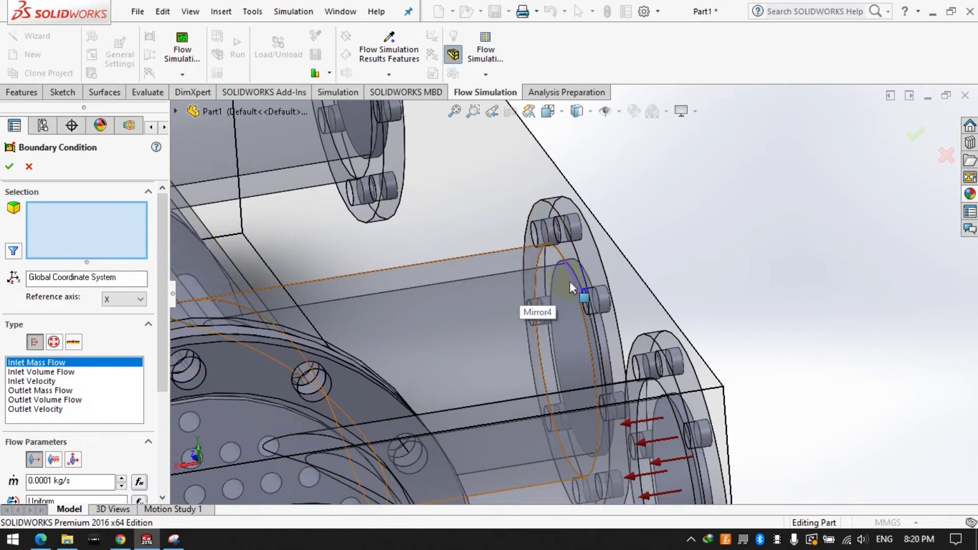
Step: Select the Face@LID19 lid face using Select Other
scroll(570, 287, "down", 1)
scroll(571, 286, "down", 2)
scroll(579, 281, "down", 2)
scroll(576, 291, "down", 1)
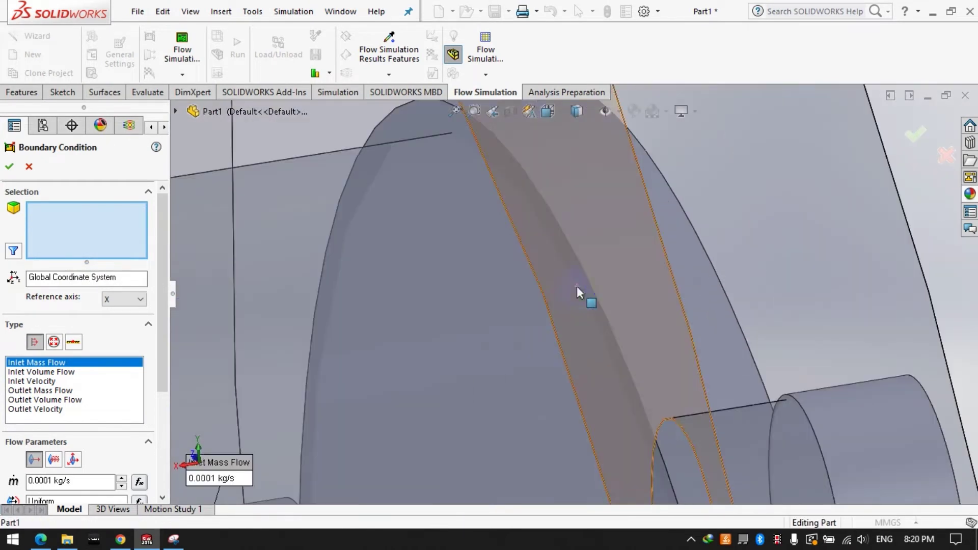
left_click(577, 286)
scroll(571, 293, "up", 2)
left_click(574, 267)
left_click(497, 204)
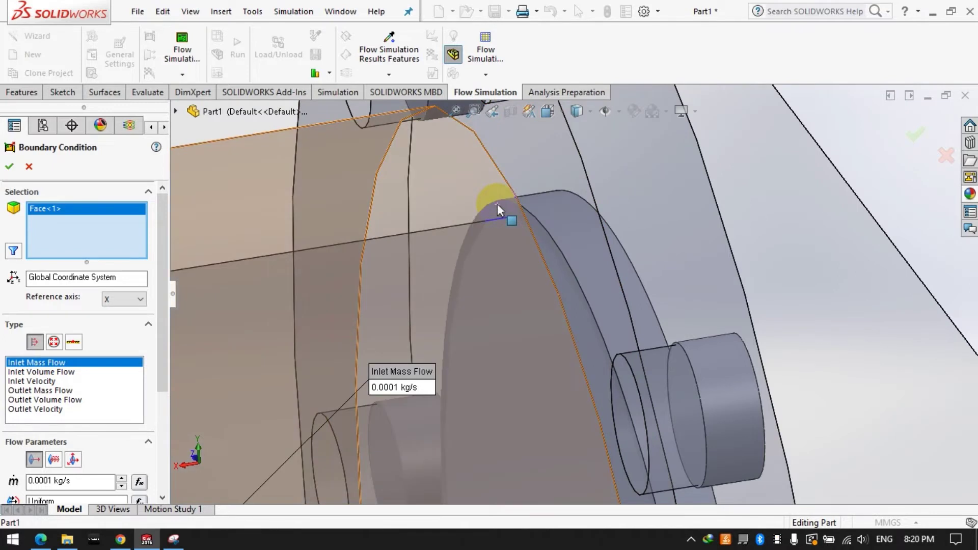
left_click(490, 257)
left_click(485, 280)
left_click(492, 324)
right_click(492, 324)
left_click(530, 337)
right_click(536, 338)
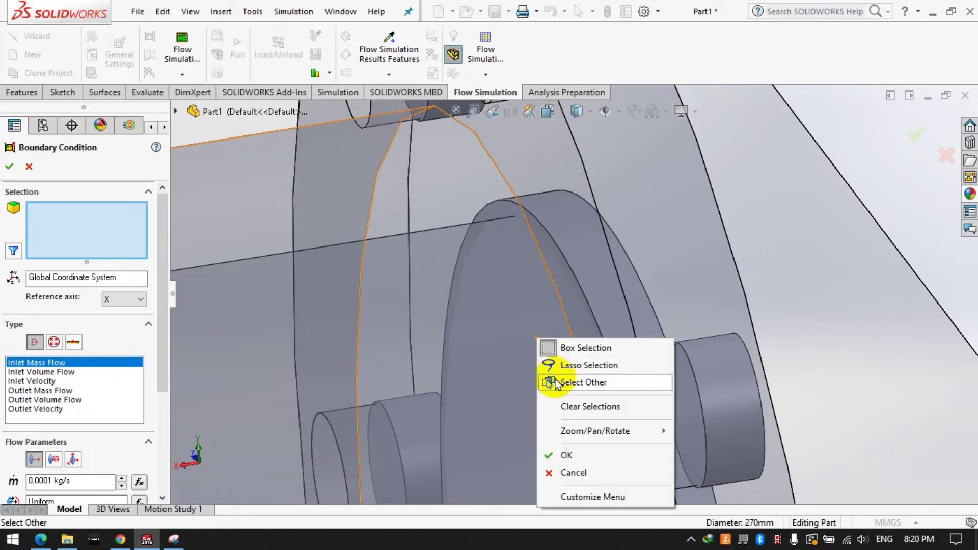
left_click(584, 382)
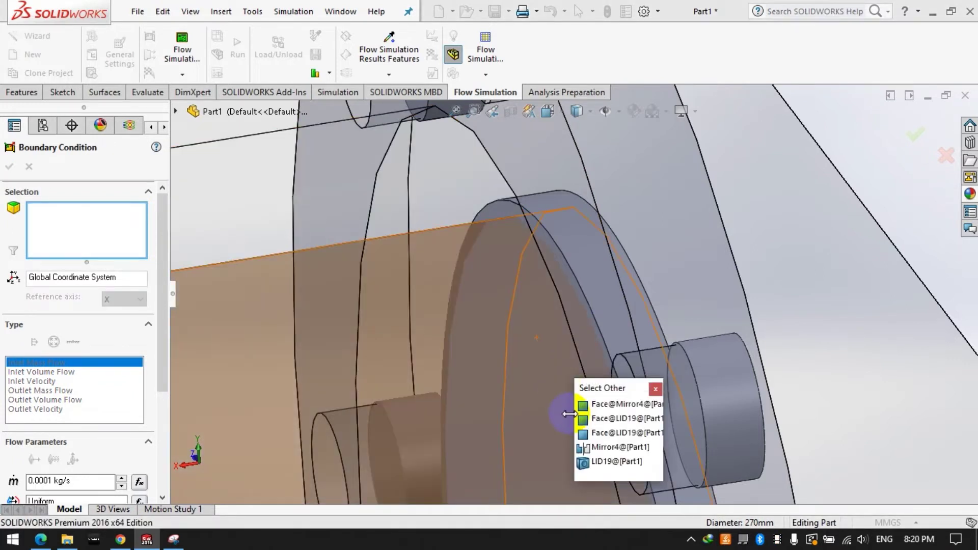
left_click(597, 419)
mouse_move(598, 372)
middle_mouse_down()
mouse_move(685, 336)
mouse_move(524, 393)
middle_mouse_up()
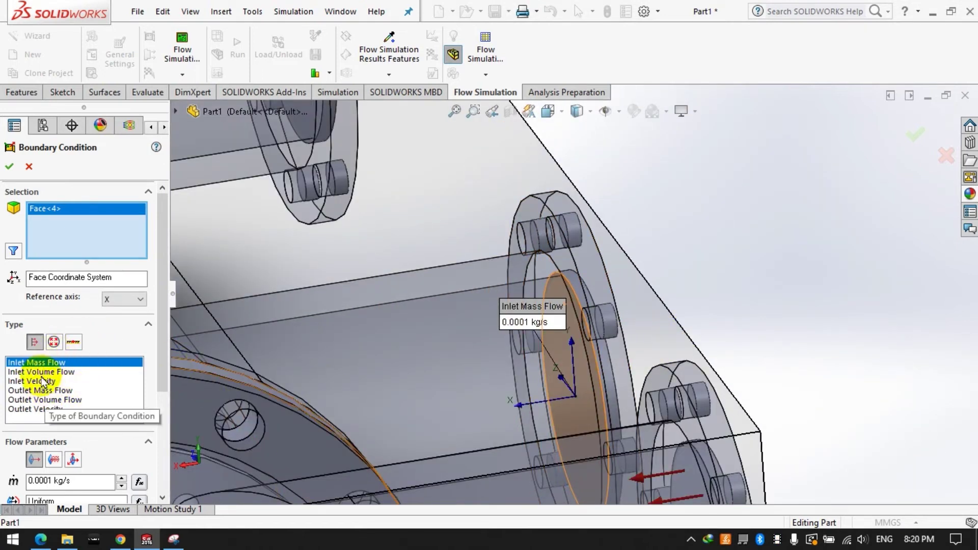
Step: Set the inlet mass flow to 1 kg/s and the temperature to 600 K
double_click(48, 480)
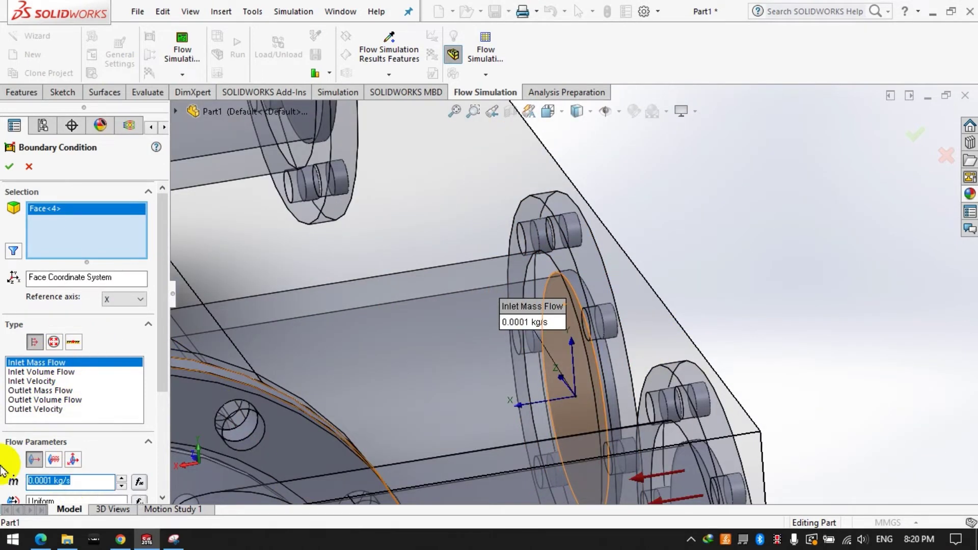
type("1")
left_click_drag(160, 376, 168, 443)
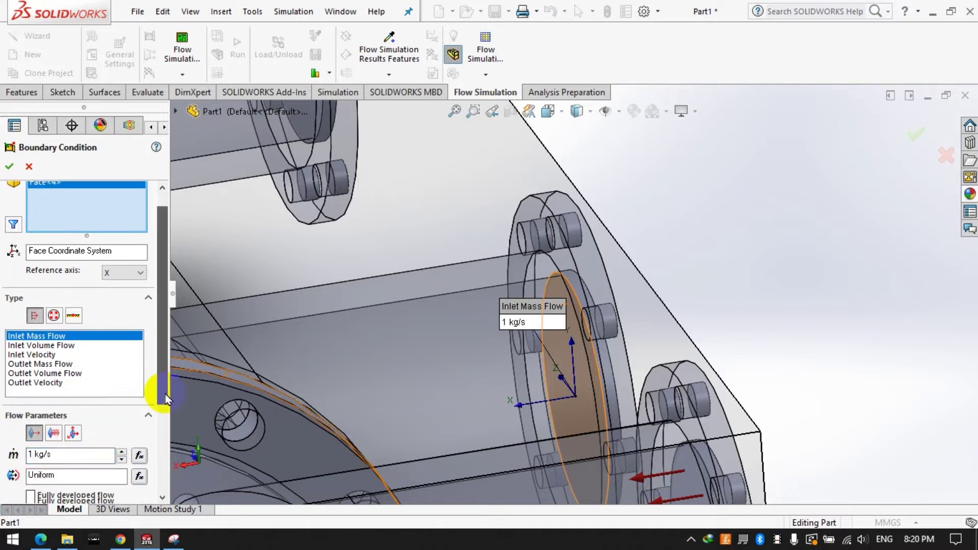
left_click(147, 449)
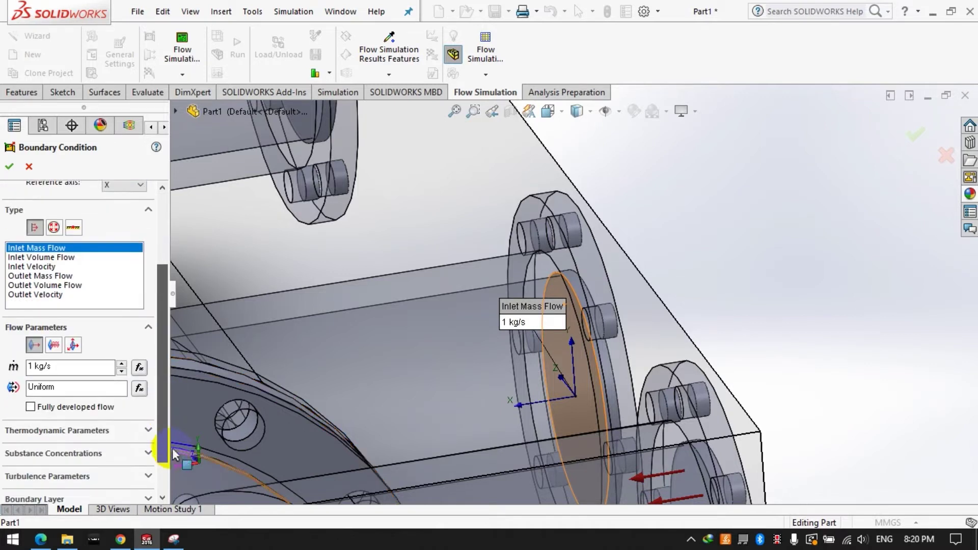
double_click(19, 447)
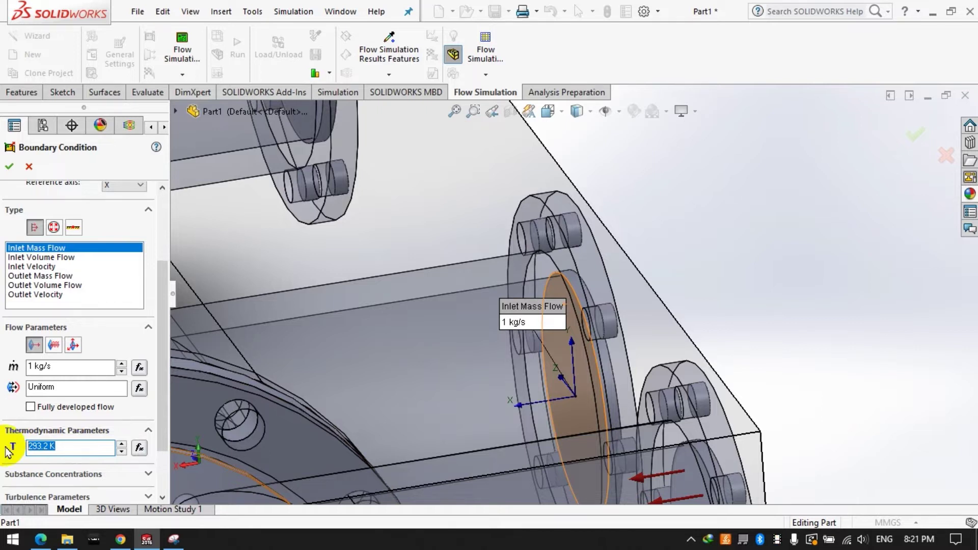
left_click(148, 431)
Step: Confirm the second inlet, then start a new condition set to a pressure opening
key("Return")
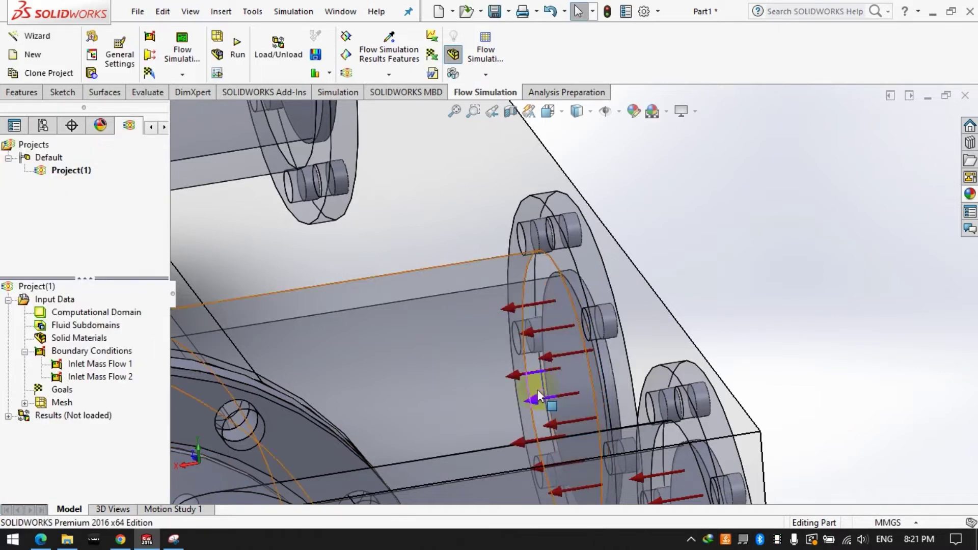
scroll(695, 393, "up", 3)
scroll(564, 240, "up", 3)
scroll(508, 269, "down", 5)
scroll(585, 273, "down", 3)
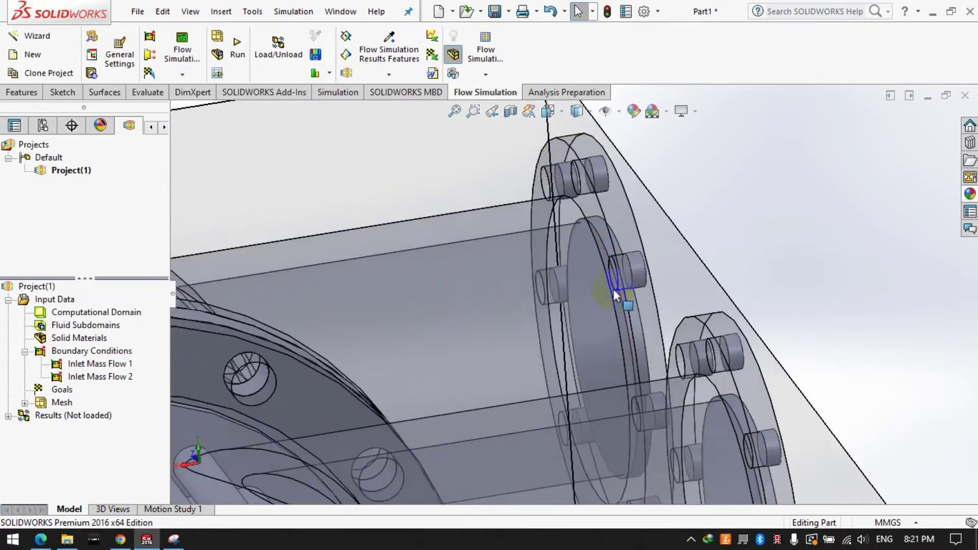
scroll(617, 277, "down", 2)
left_click(149, 37)
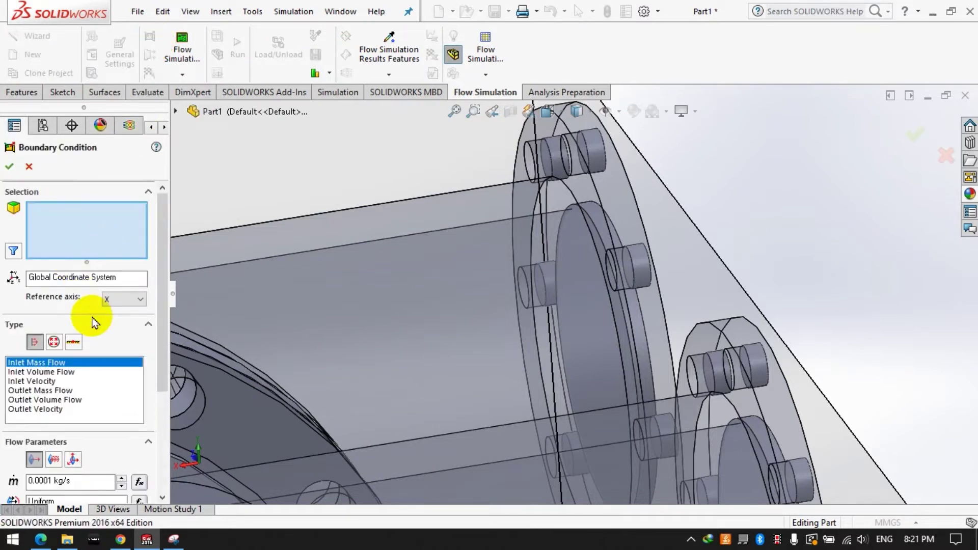
left_click(89, 390)
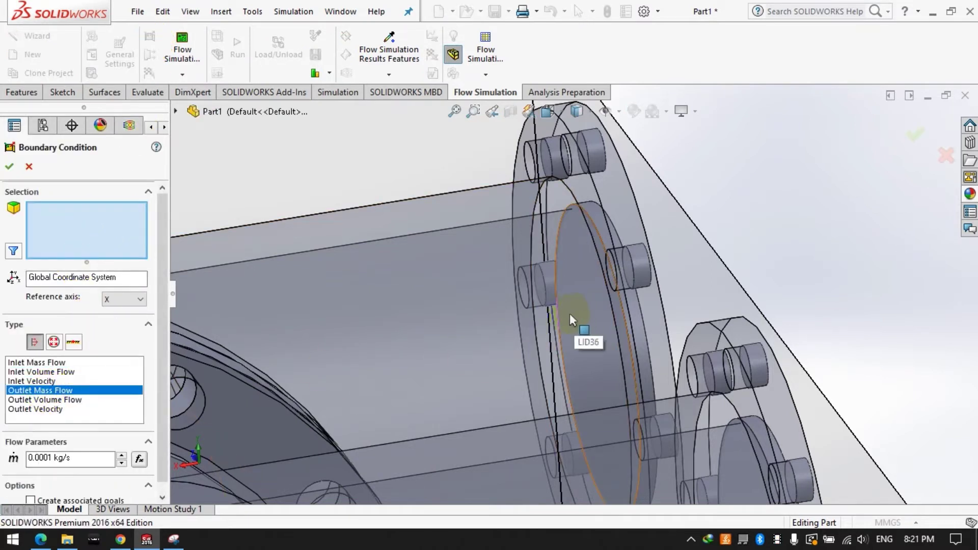
left_click(44, 410)
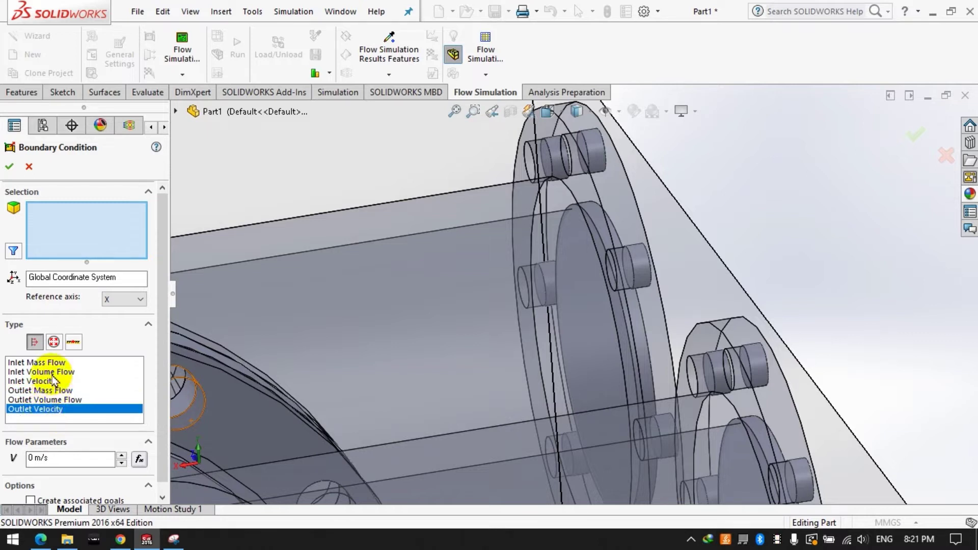
left_click(55, 343)
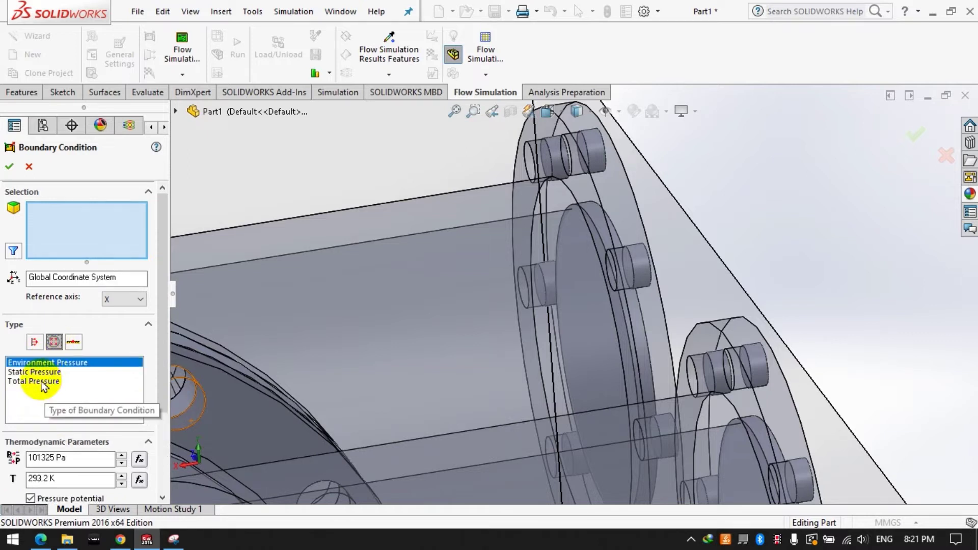
Step: Pick the first outlet's inner lid face using Select Other
scroll(583, 268, "down", 2)
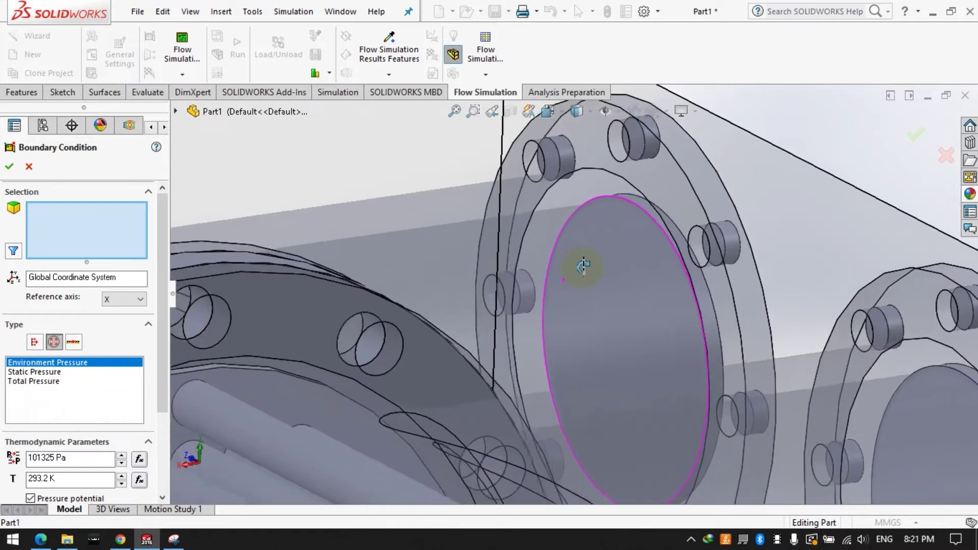
scroll(618, 271, "down", 2)
left_click(618, 273)
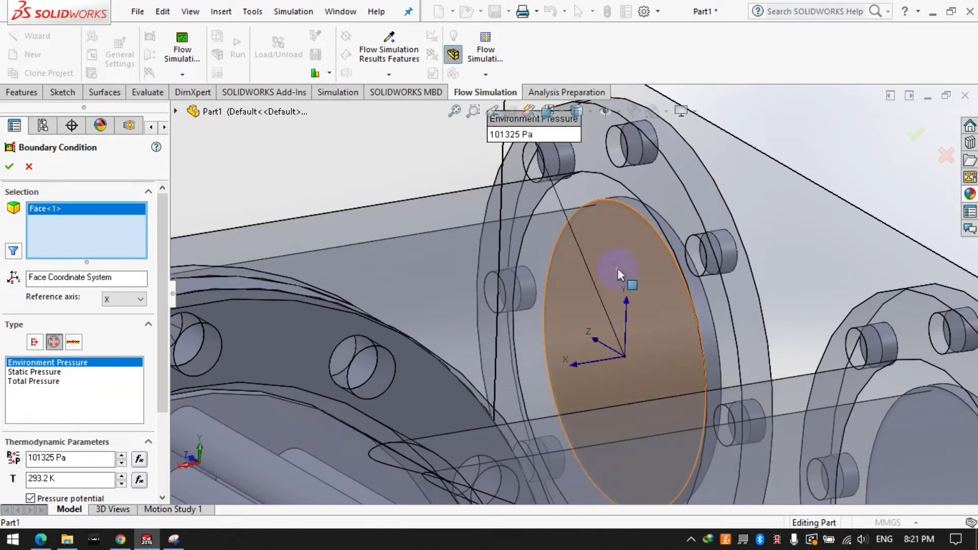
left_click(924, 424)
right_click(923, 426)
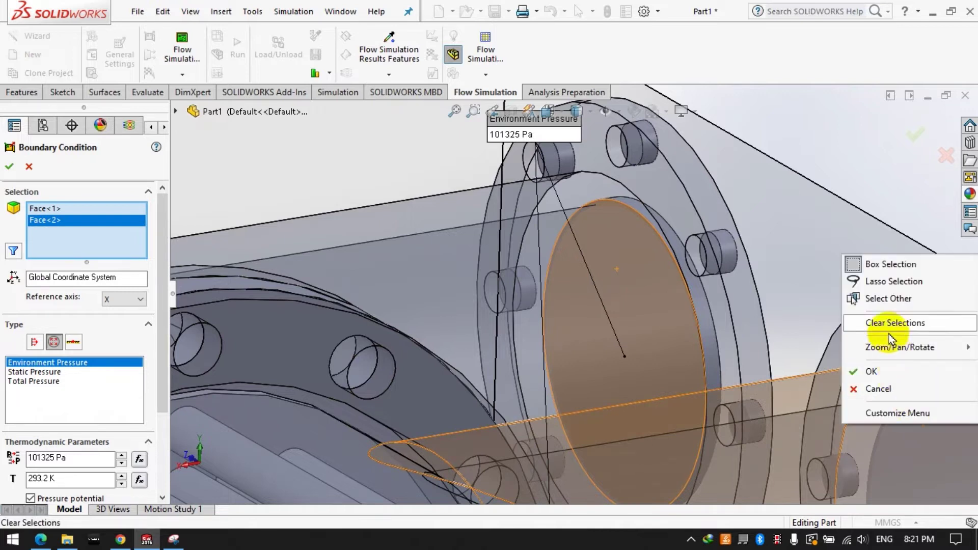
left_click(888, 299)
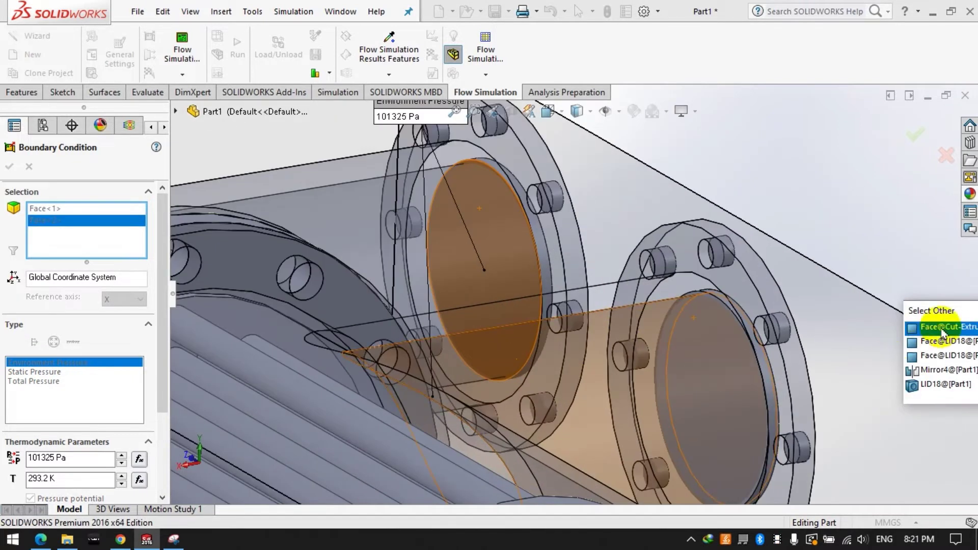
left_click(937, 341)
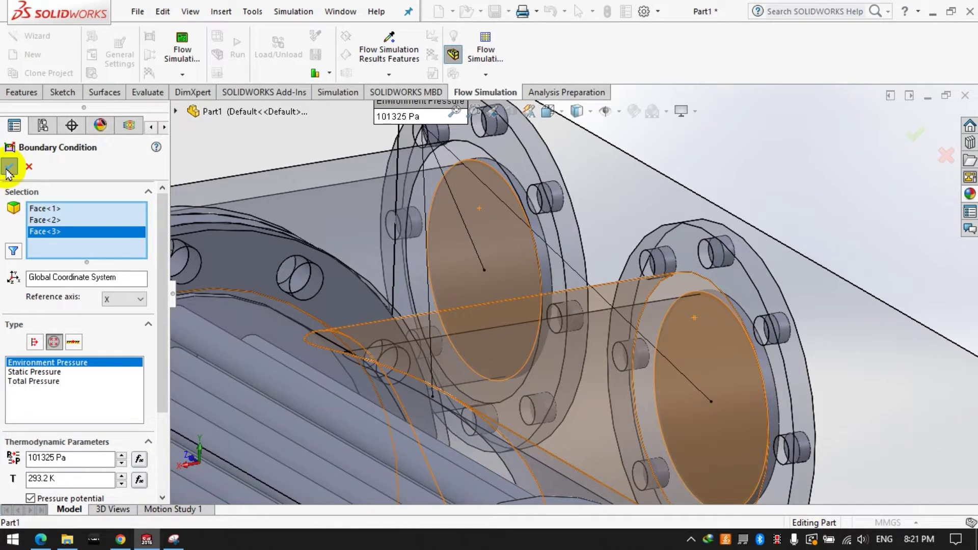
Step: Remove the extra faces and create Environment Pressure 1 at 101325 Pa
left_click(9, 166)
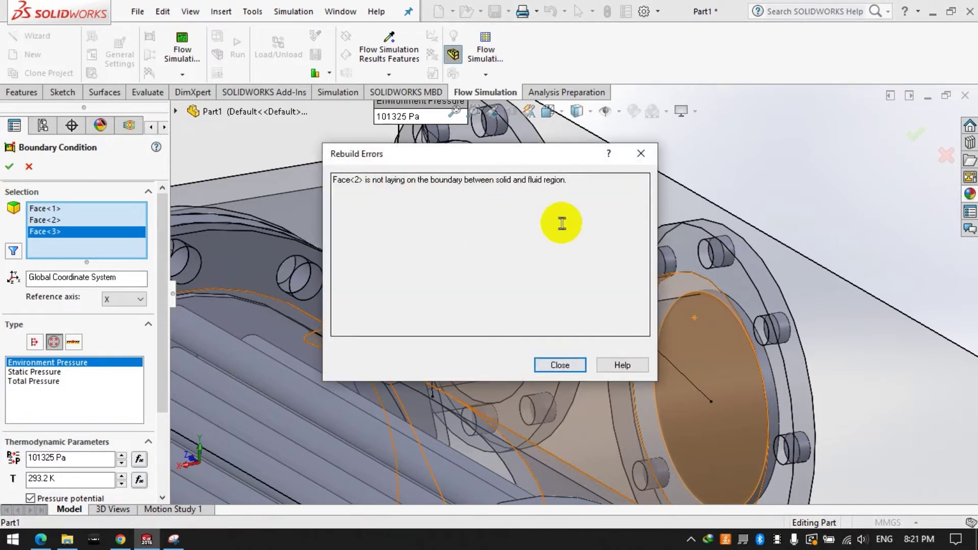
left_click(560, 365)
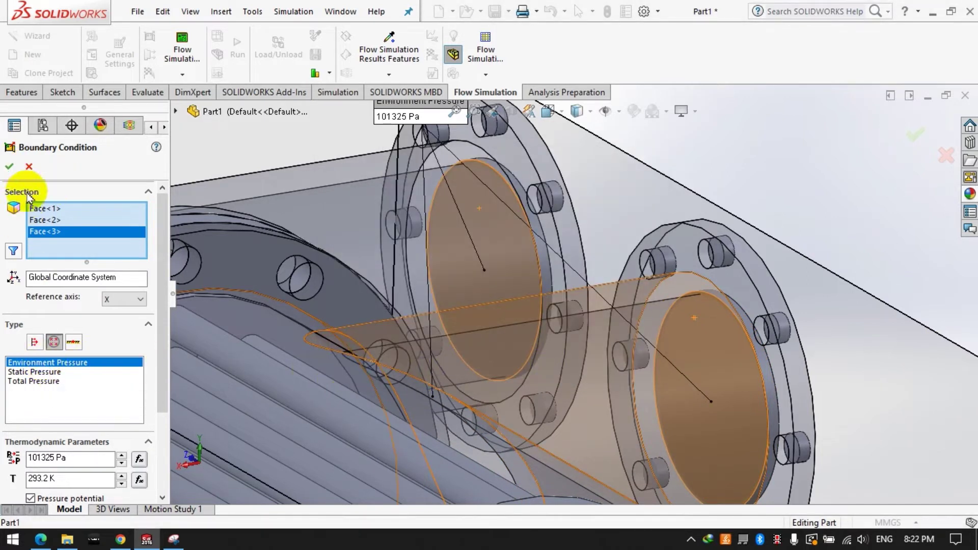
right_click(44, 232)
left_click(70, 264)
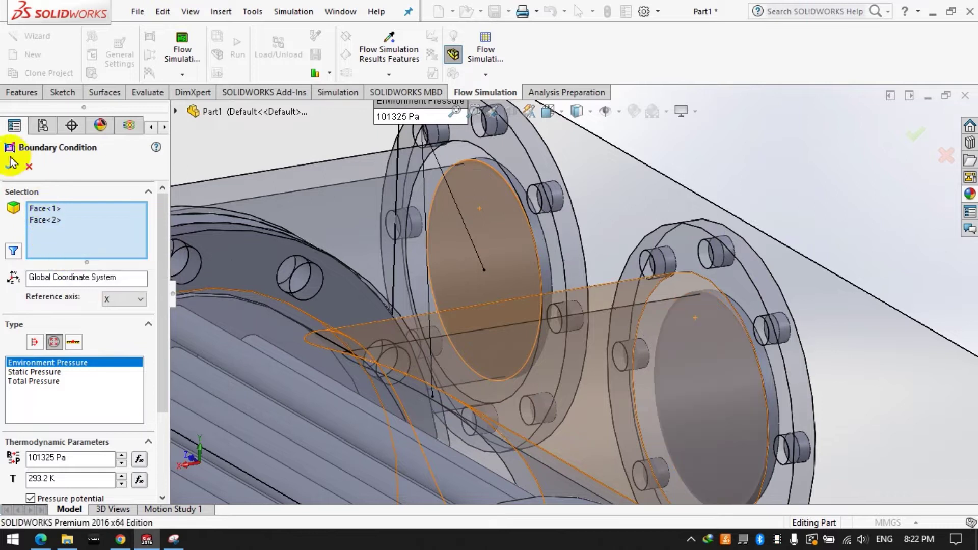
key("Return")
left_click(65, 219)
right_click(67, 240)
left_click(89, 246)
left_click(9, 166)
Step: Add Environment Pressure 2 at 101325 Pa on the second outlet's inner face
left_click(111, 49)
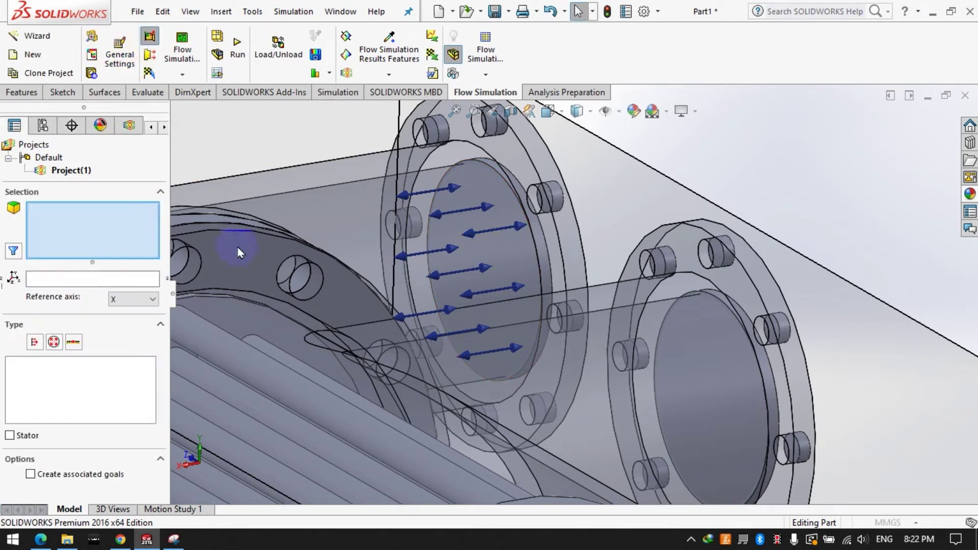
left_click(53, 342)
left_click(707, 328)
right_click(707, 328)
left_click(754, 373)
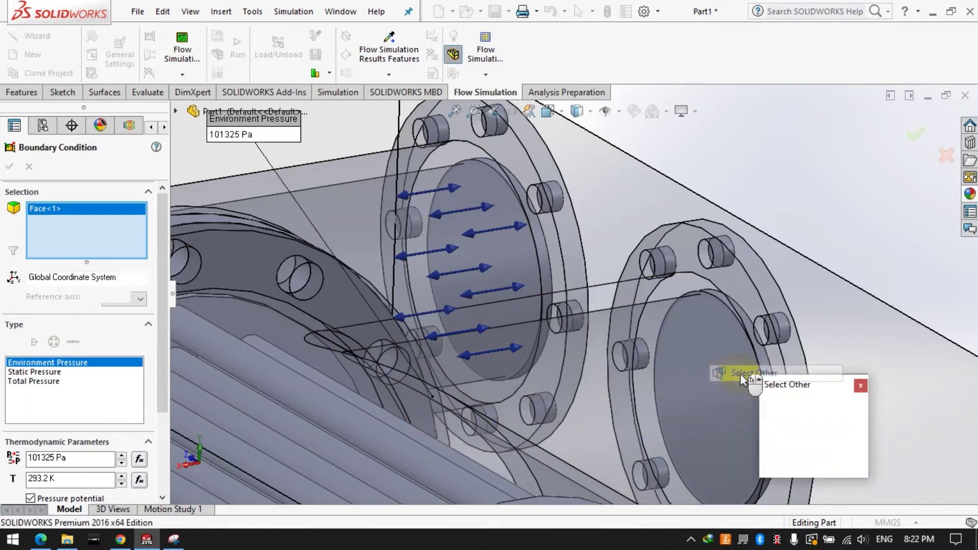
left_click(805, 414)
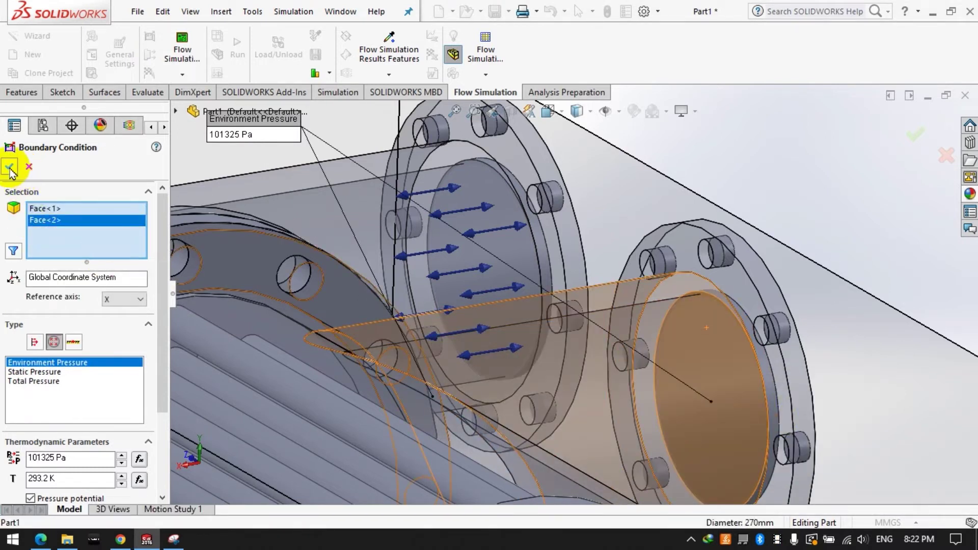
right_click(45, 208)
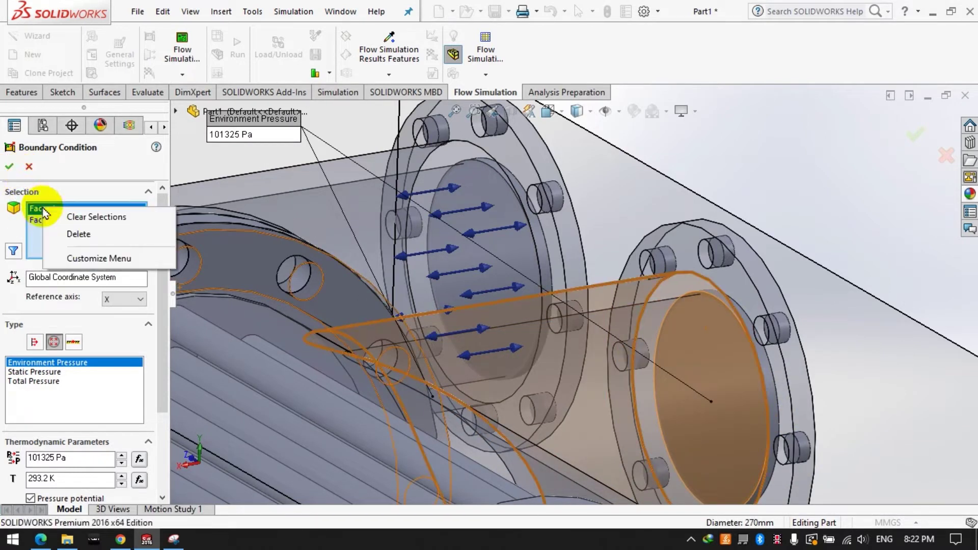
left_click(134, 234)
left_click(10, 166)
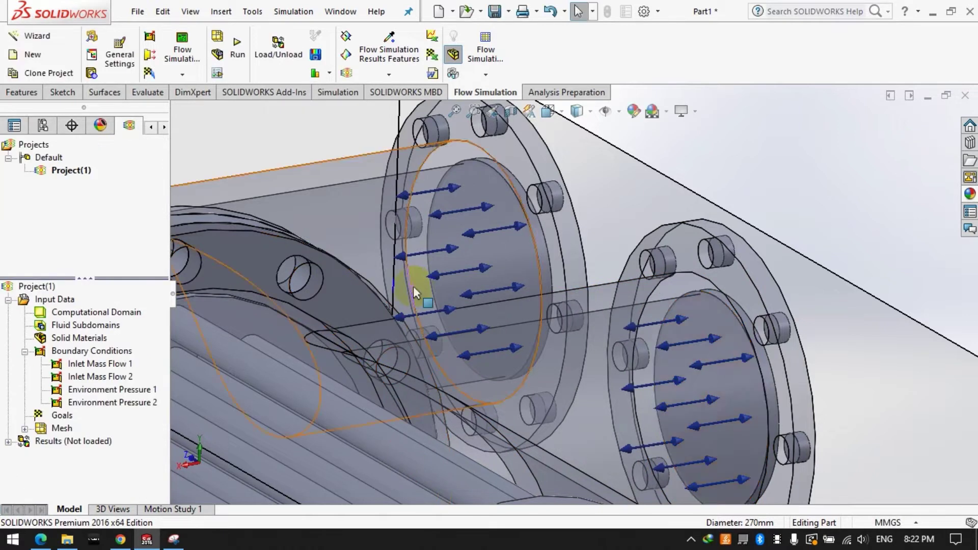
Step: Begin adding a new solid material to the project
scroll(445, 292, "up", 5)
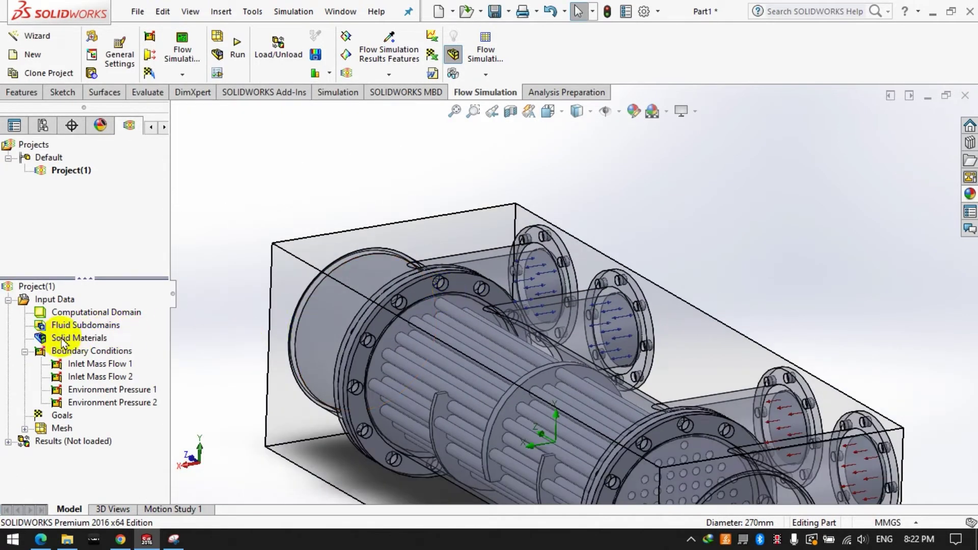
right_click(64, 340)
left_click(90, 347)
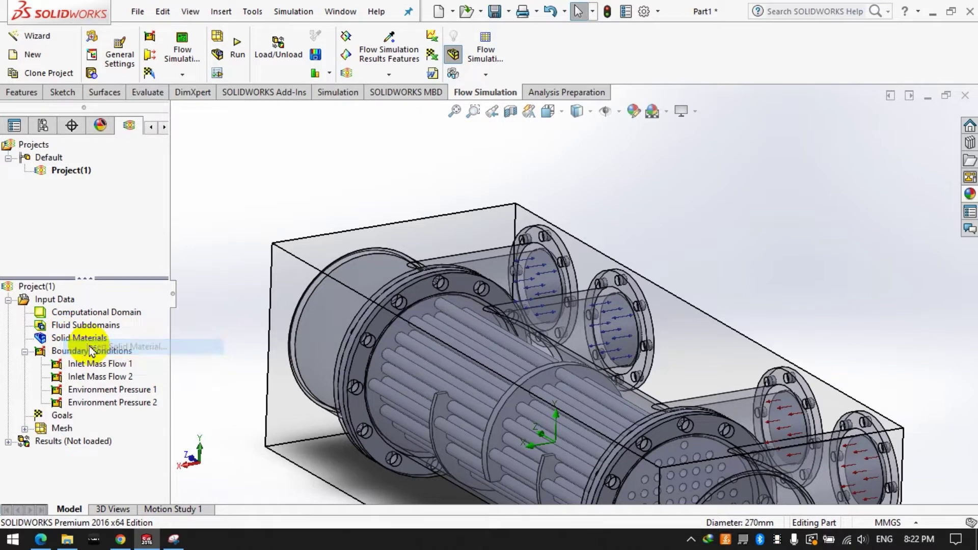
Step: Select the Fillet1, Mirror3, Mirror4 and Mirror5 bodies for the solid material
left_click(363, 376)
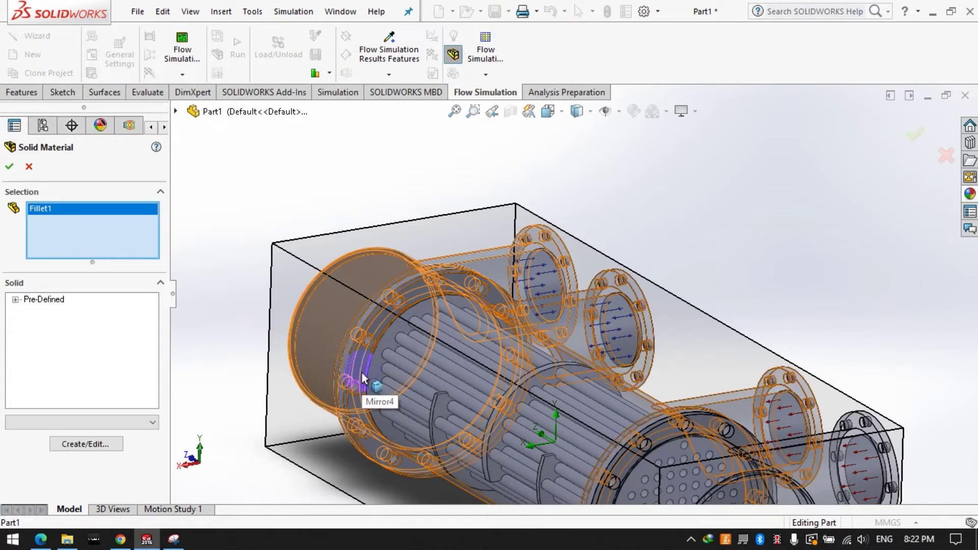
left_click(364, 377)
left_click(350, 338)
scroll(661, 469, "up", 3)
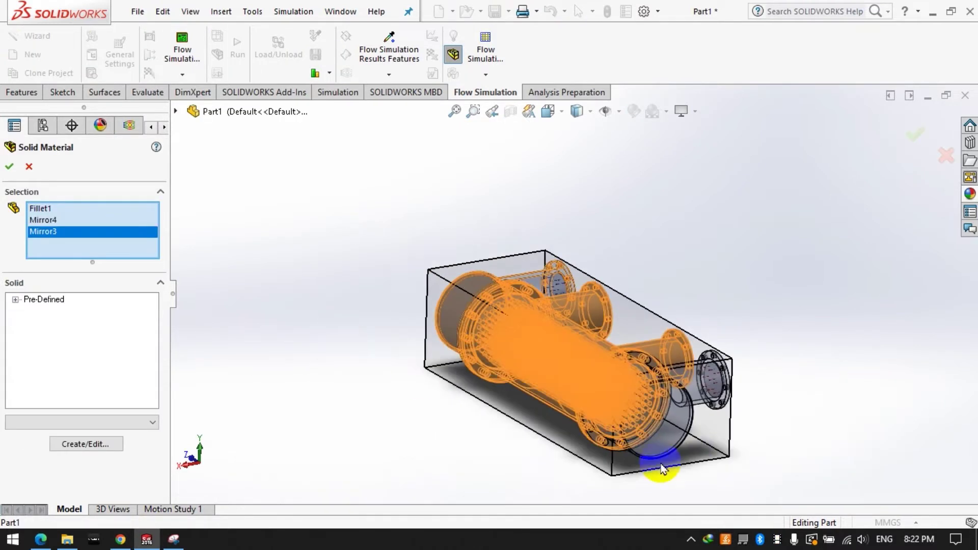
scroll(660, 468, "down", 2)
left_click(593, 443)
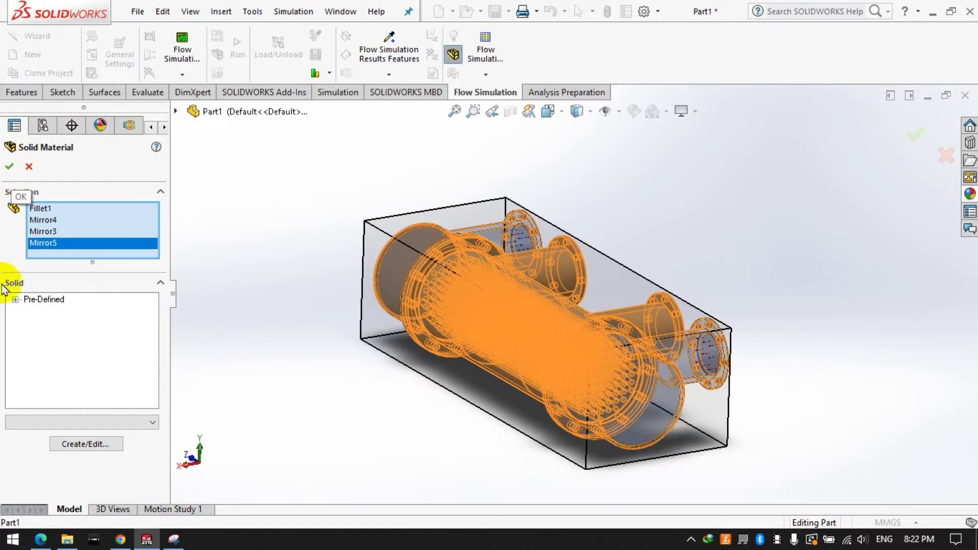
Step: Assign Pre-Defined Alloys > Alloy 42 to the selected bodies
left_click(15, 299)
left_click(29, 311)
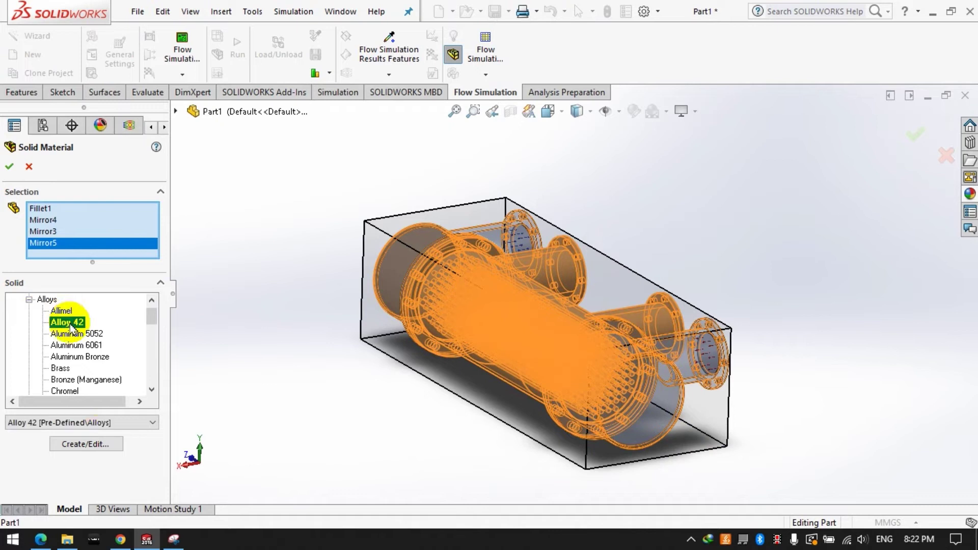
left_click(93, 449)
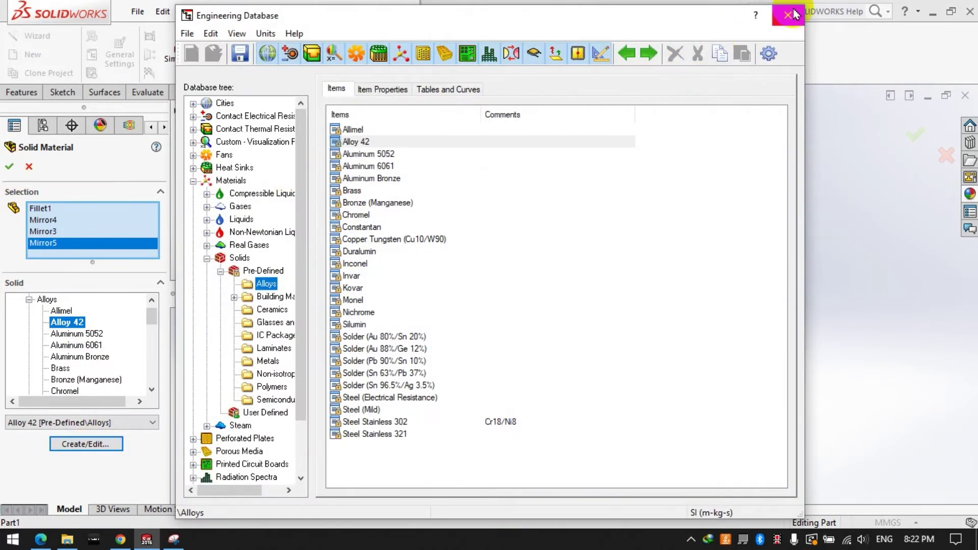
left_click(789, 14)
left_click(9, 166)
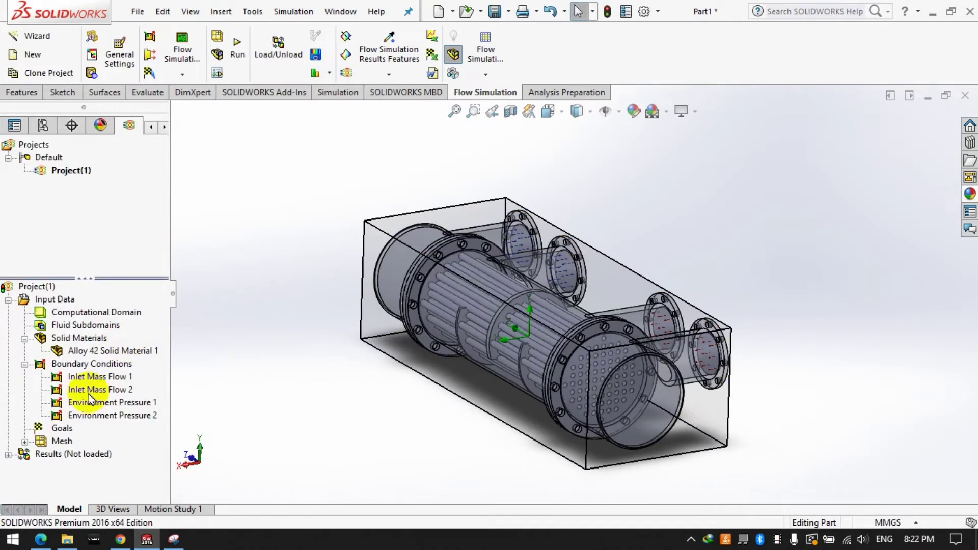
left_click(24, 338)
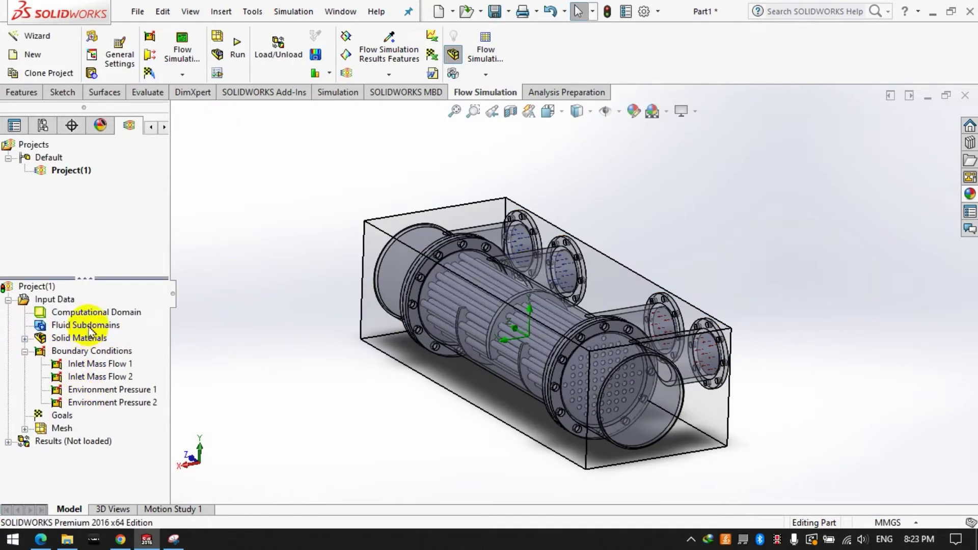
left_click(128, 334)
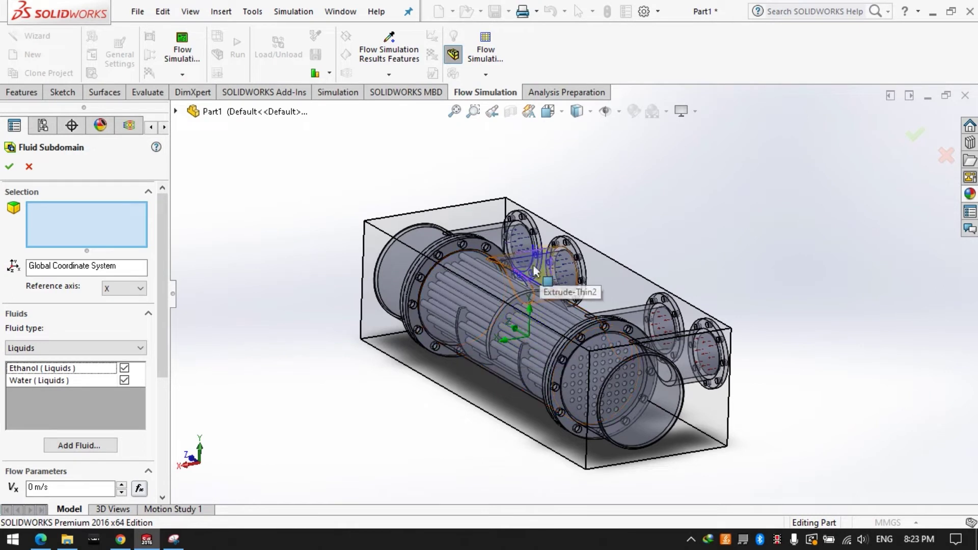
left_click(489, 276)
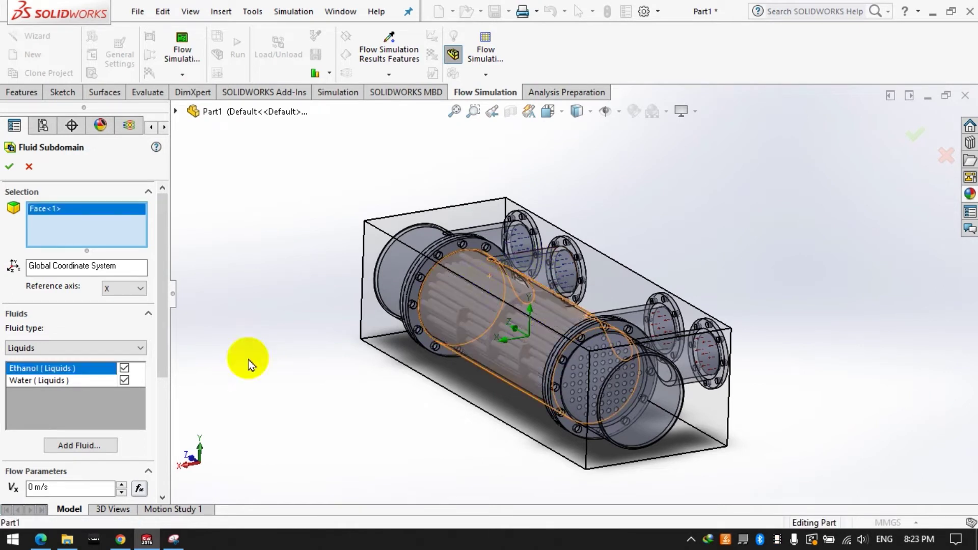
left_click(78, 446)
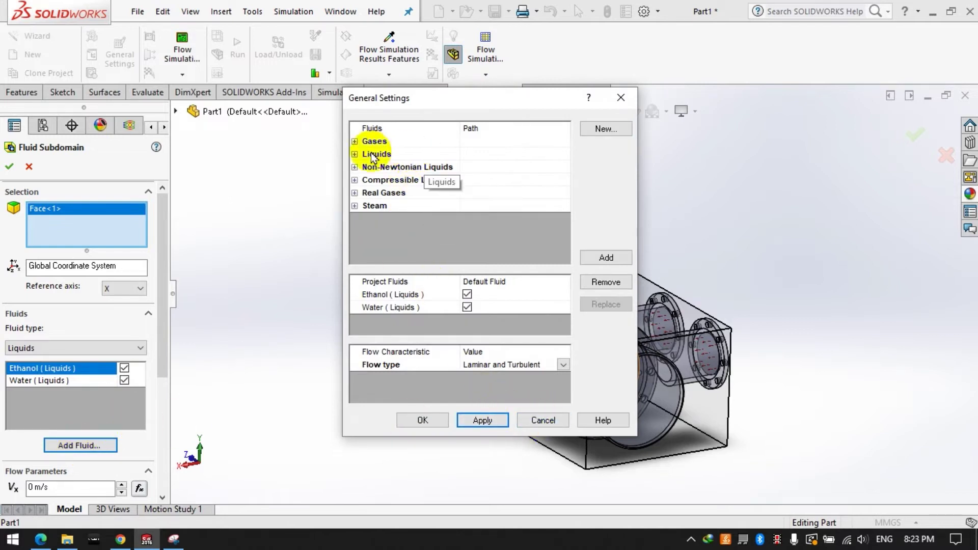
left_click(536, 421)
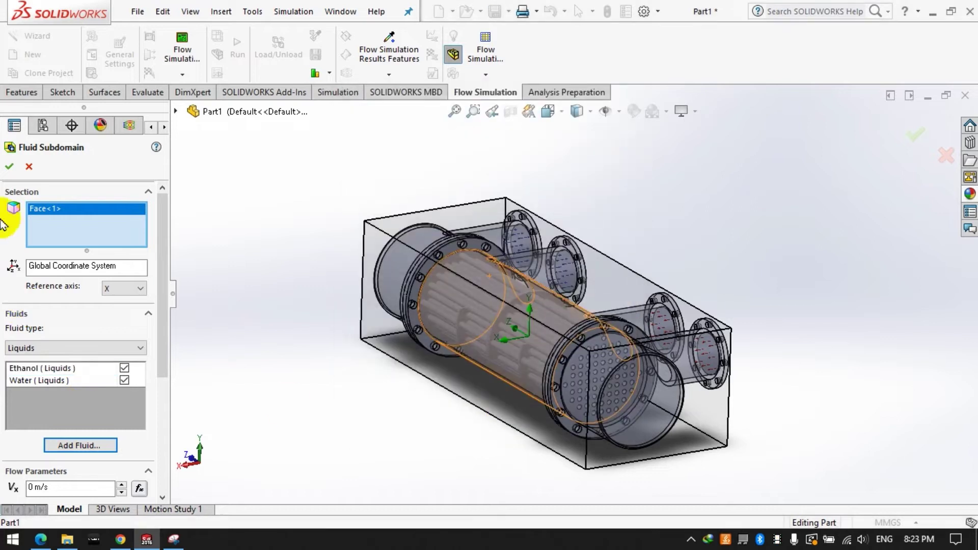
left_click(619, 299)
left_click(634, 330)
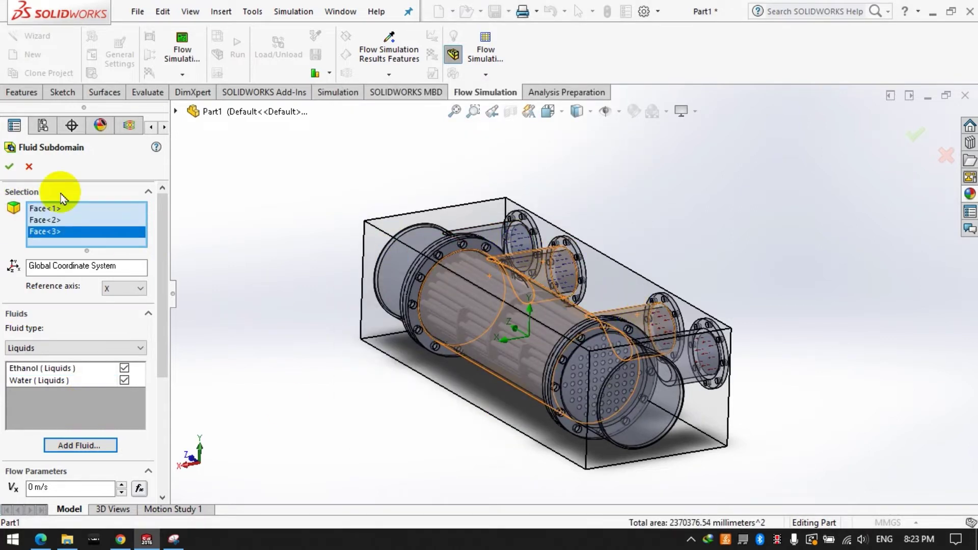
left_click(10, 166)
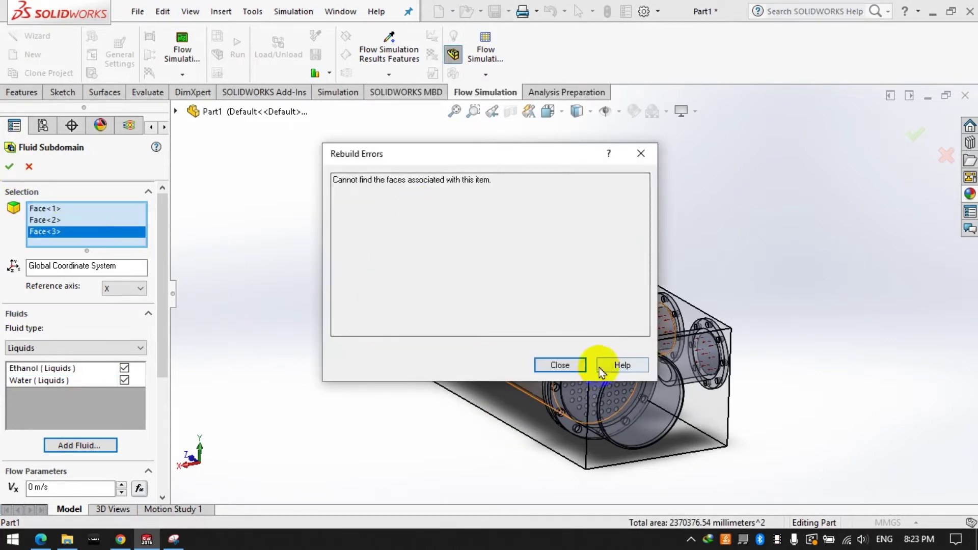
left_click(578, 368)
mouse_move(161, 365)
left_mouse_down()
mouse_move(175, 397)
mouse_move(175, 328)
left_mouse_up()
right_click(84, 209)
left_click(110, 233)
right_click(94, 220)
left_click(105, 247)
right_click(76, 226)
left_click(120, 236)
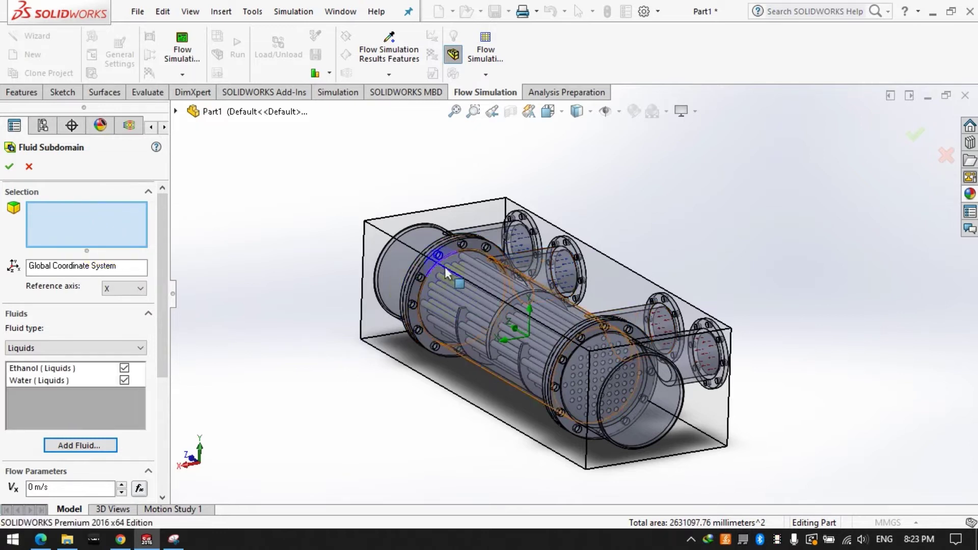
left_click(29, 167)
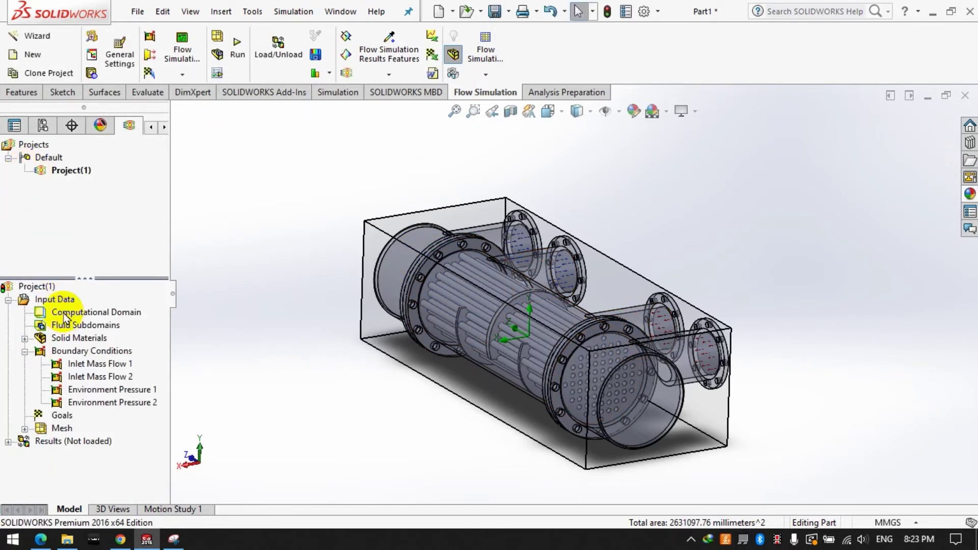
Step: Lower the global mesh level to 2
left_click(51, 312)
right_click(65, 314)
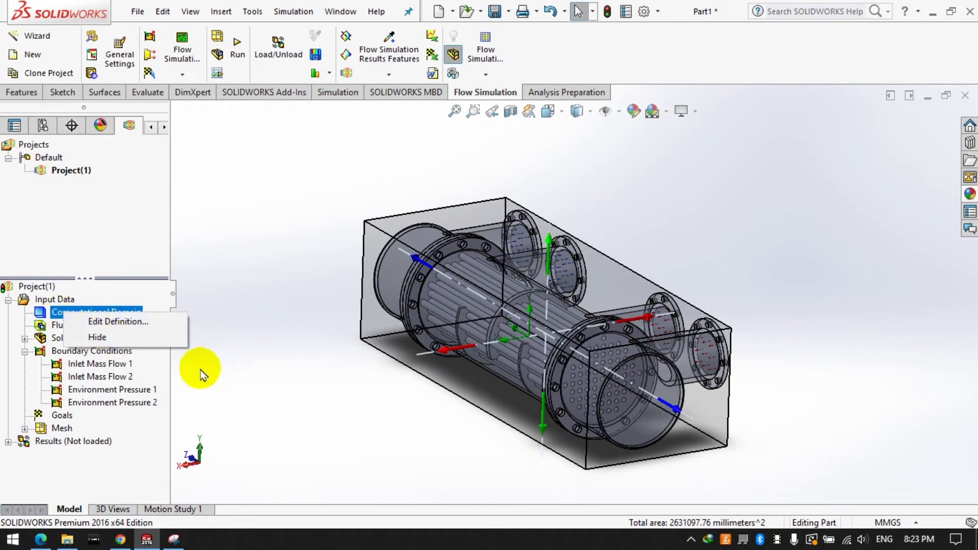
left_click(236, 369)
left_click(25, 351)
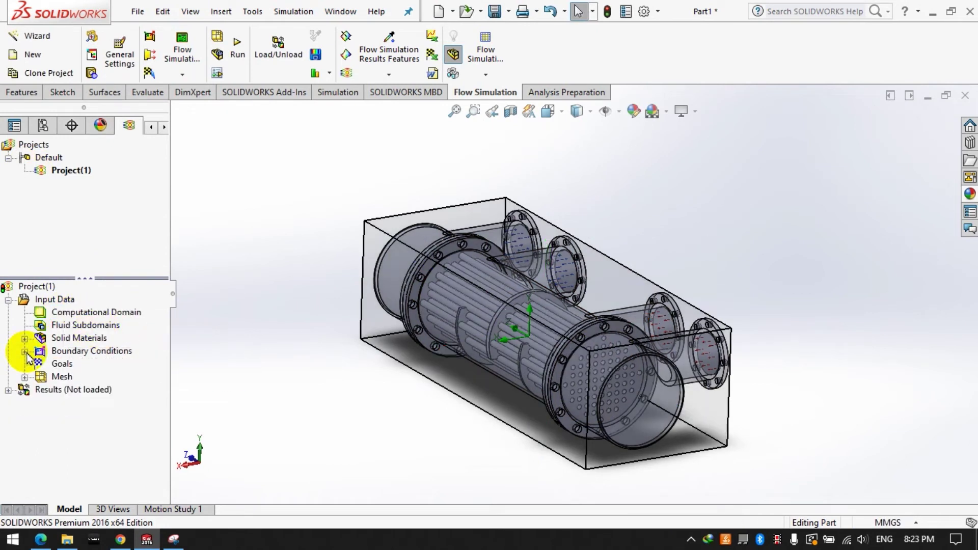
left_click(8, 390)
left_click(9, 326)
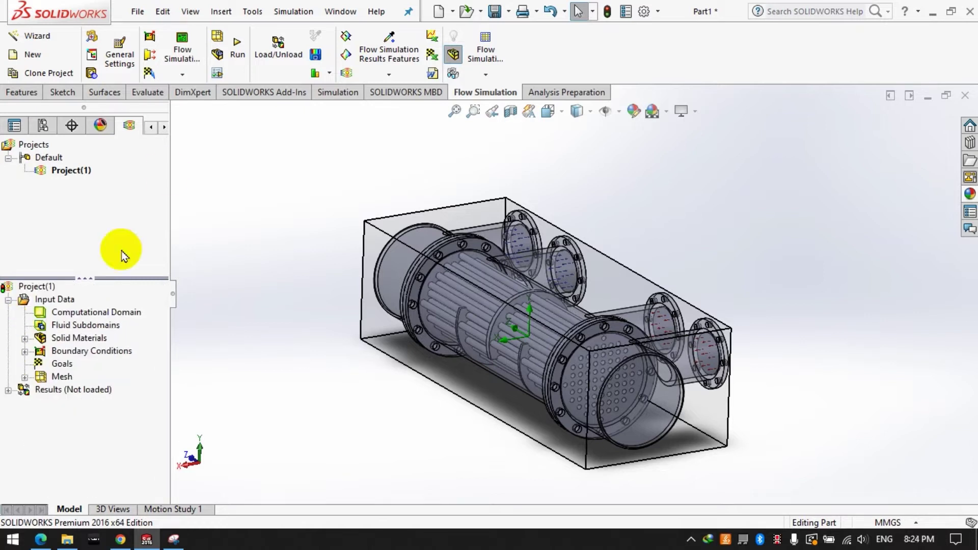
left_click(218, 34)
left_click_drag(71, 281, 50, 281)
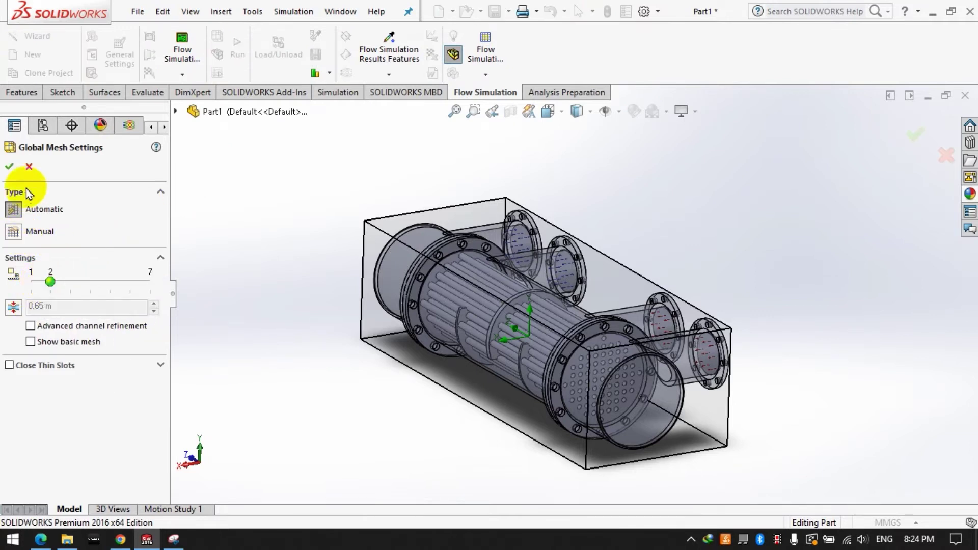
left_click(11, 168)
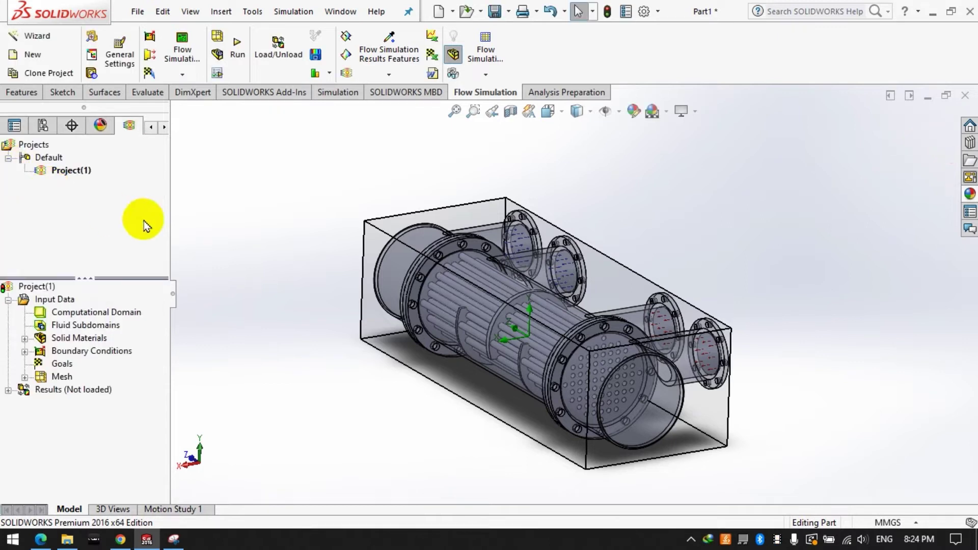
Step: Create a local mesh on three shell faces, the flange edge and the end-cap face
left_click(225, 57)
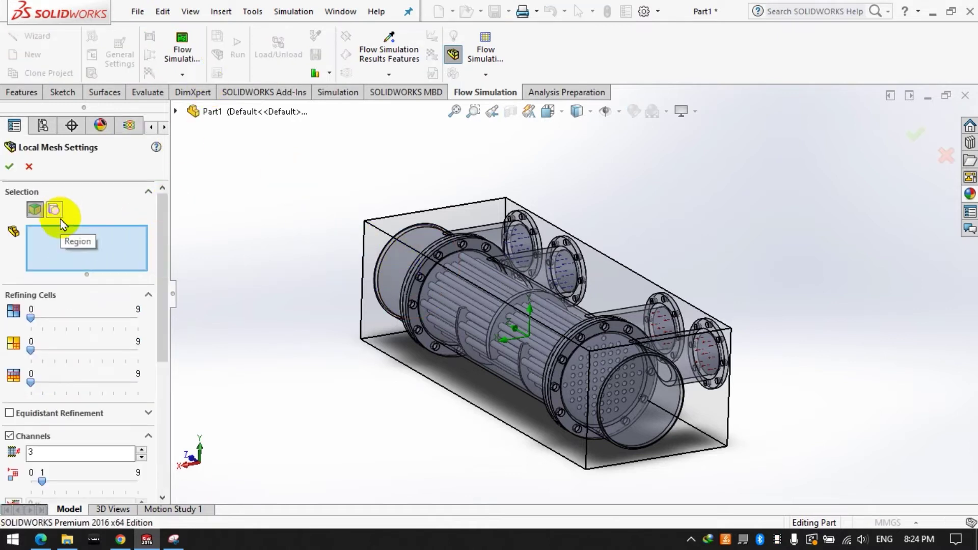
left_click(393, 277)
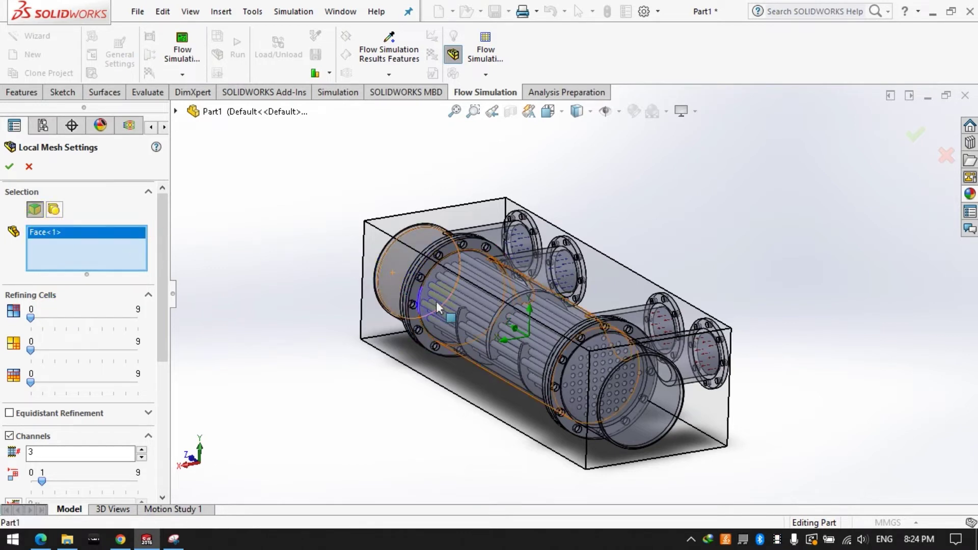
left_click(491, 337)
left_click(630, 412)
left_click(621, 435)
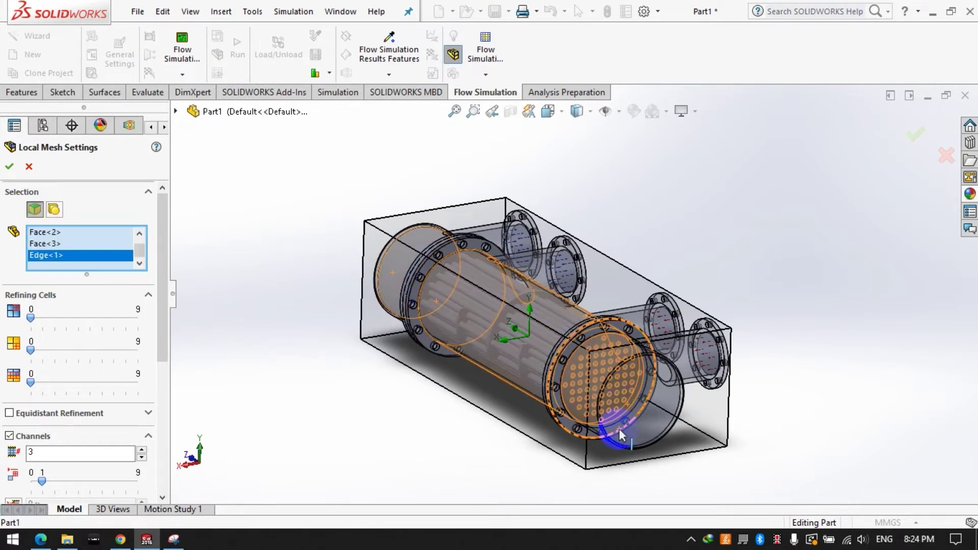
left_click(647, 447)
left_click(29, 167)
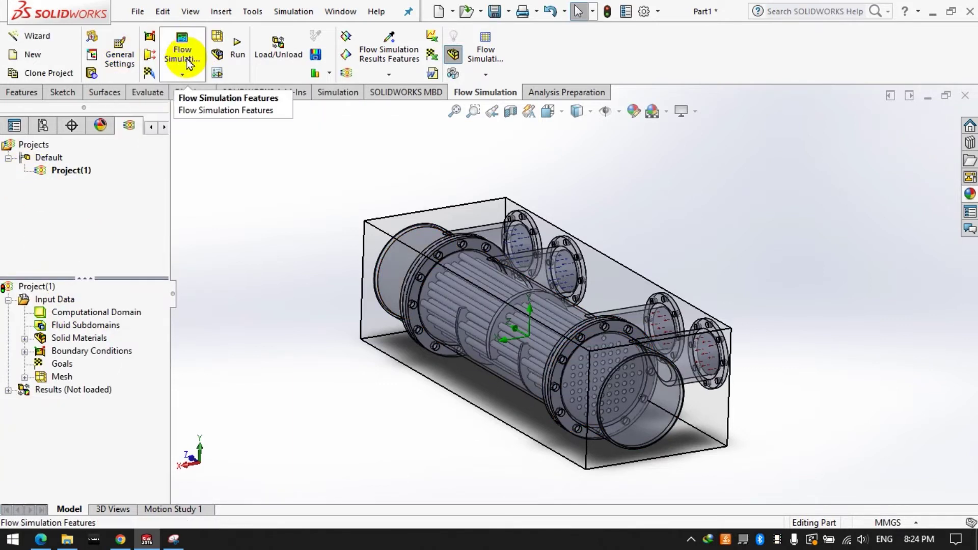
Step: Run a new calculation to completion and load its results (1.fld) into the tree
left_click(233, 60)
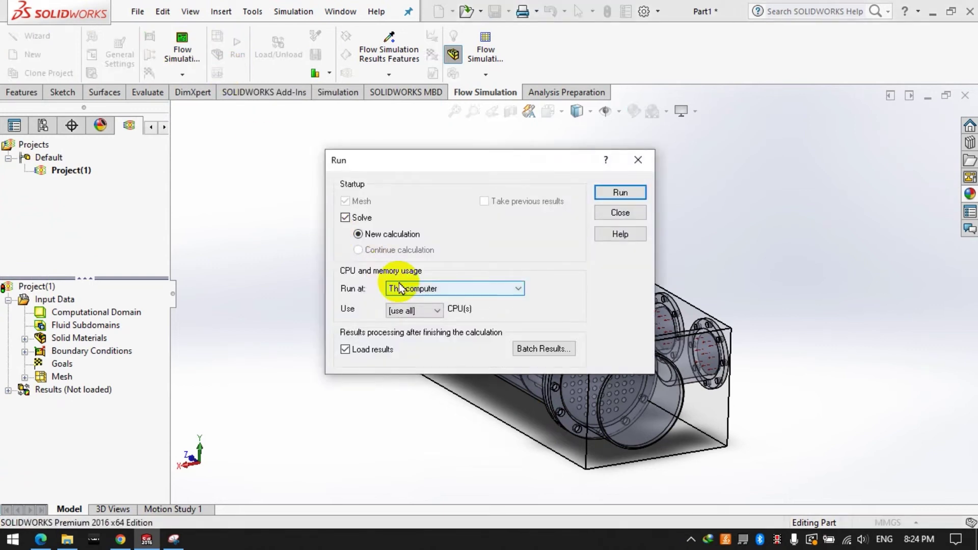
left_click(633, 194)
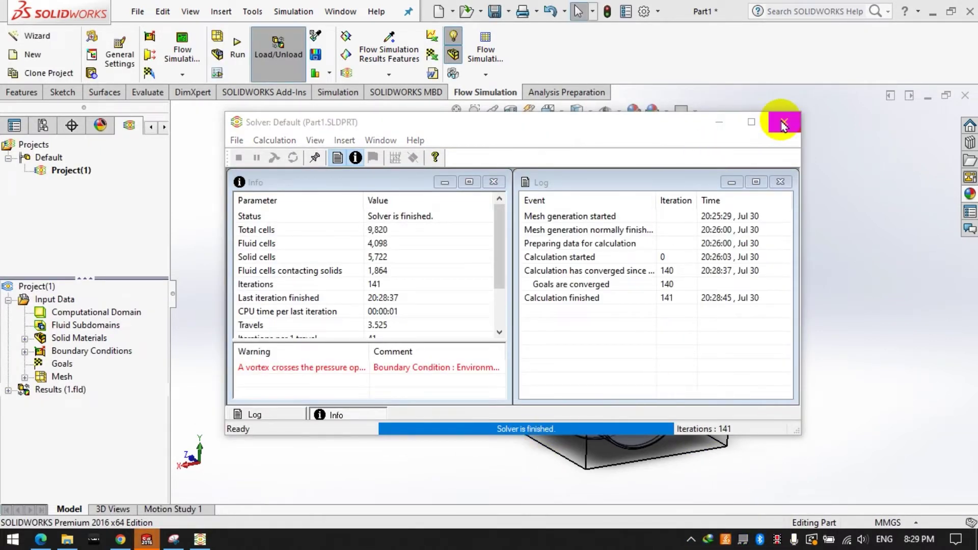
left_click(783, 125)
left_click(9, 390)
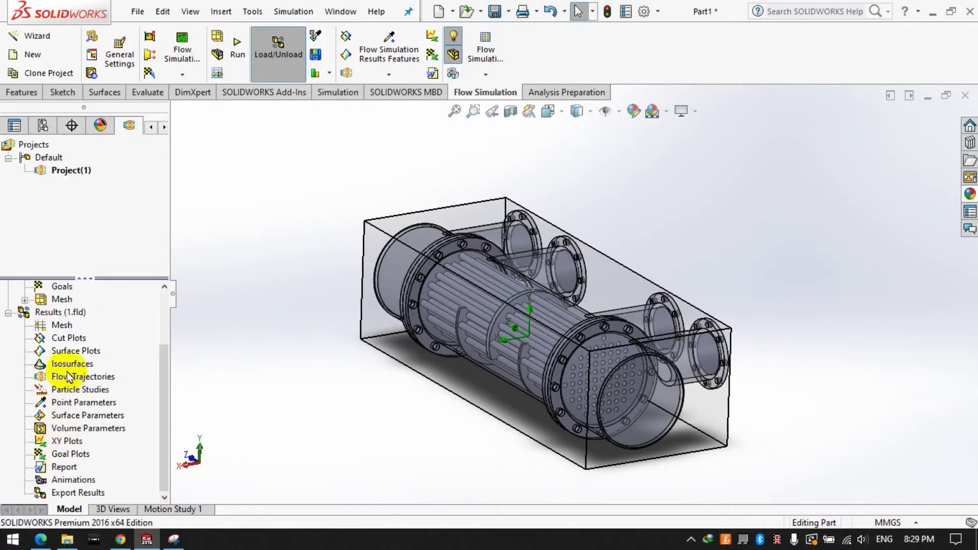
Step: Create pressure-coloured Flow Trajectories from the nozzle end face with 100 starting points
left_click(89, 381)
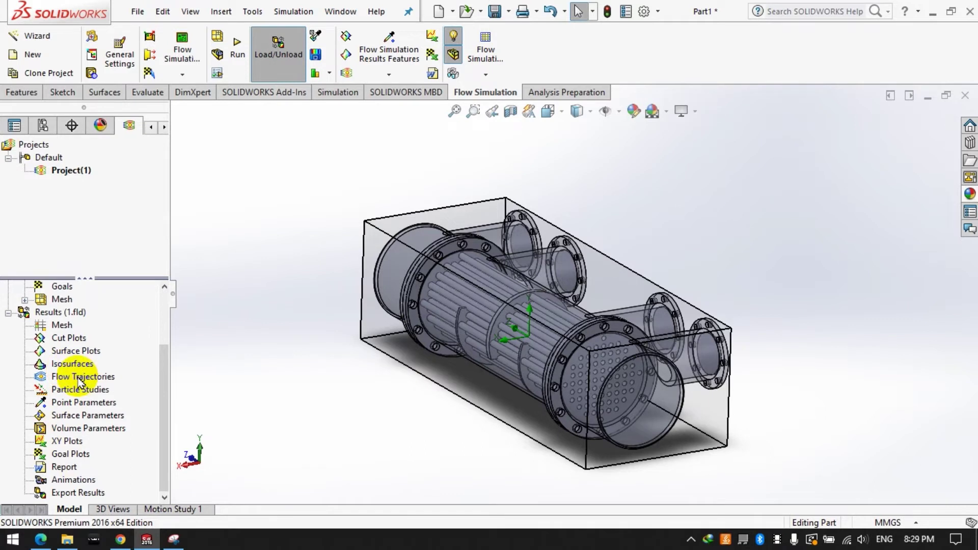
scroll(598, 378, "down", 5)
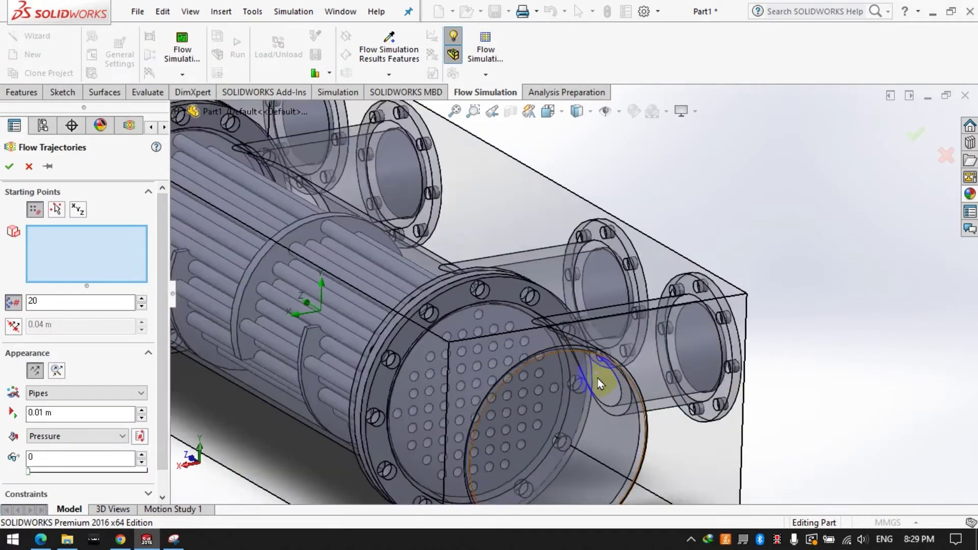
scroll(597, 378, "down", 2)
left_click(728, 310)
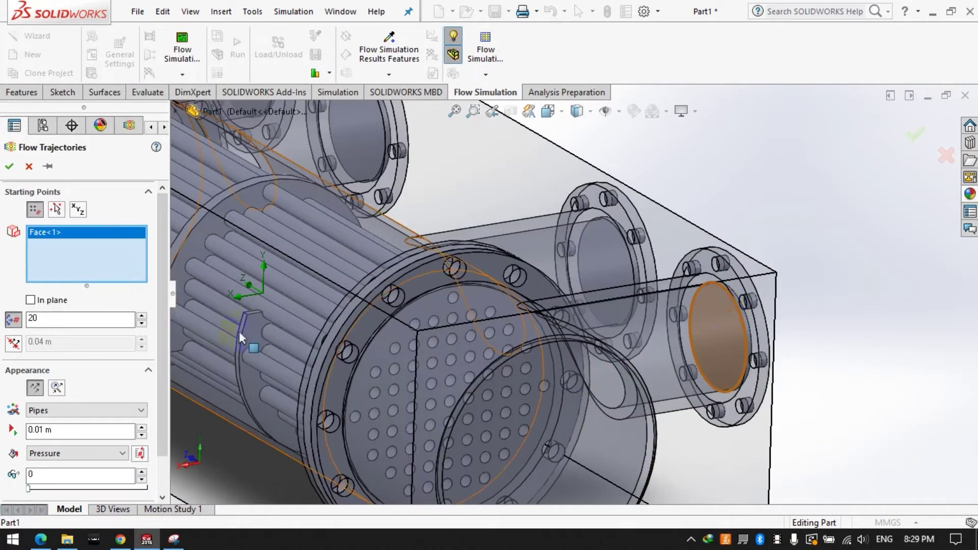
left_click(99, 322)
type("100")
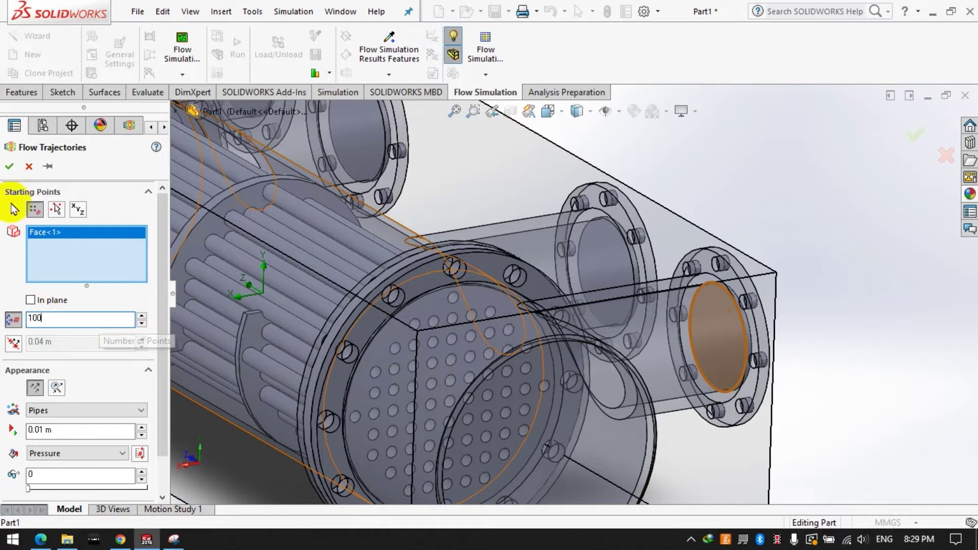
left_click(9, 166)
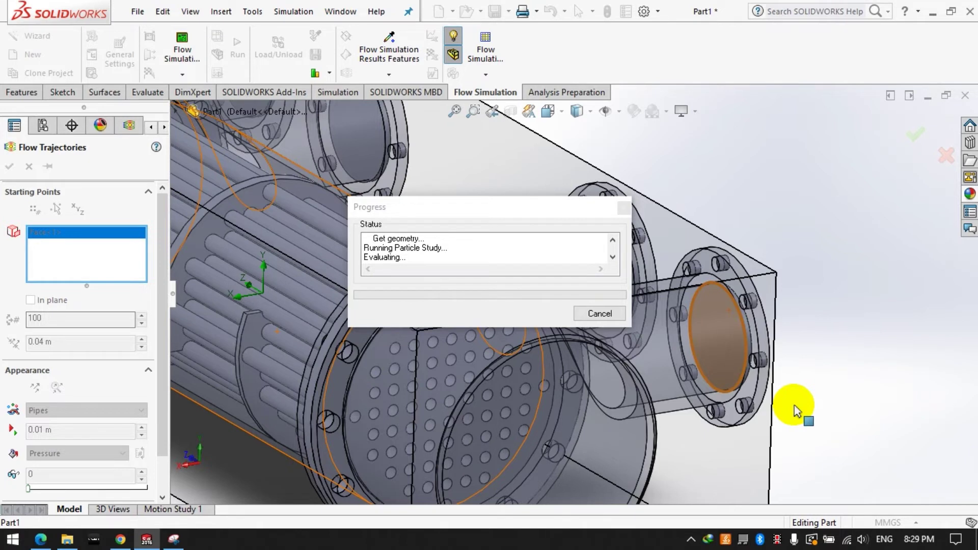
scroll(797, 404, "down", 5)
mouse_move(797, 404)
middle_mouse_down()
mouse_move(613, 368)
mouse_move(655, 436)
mouse_move(594, 406)
mouse_move(655, 445)
middle_mouse_up()
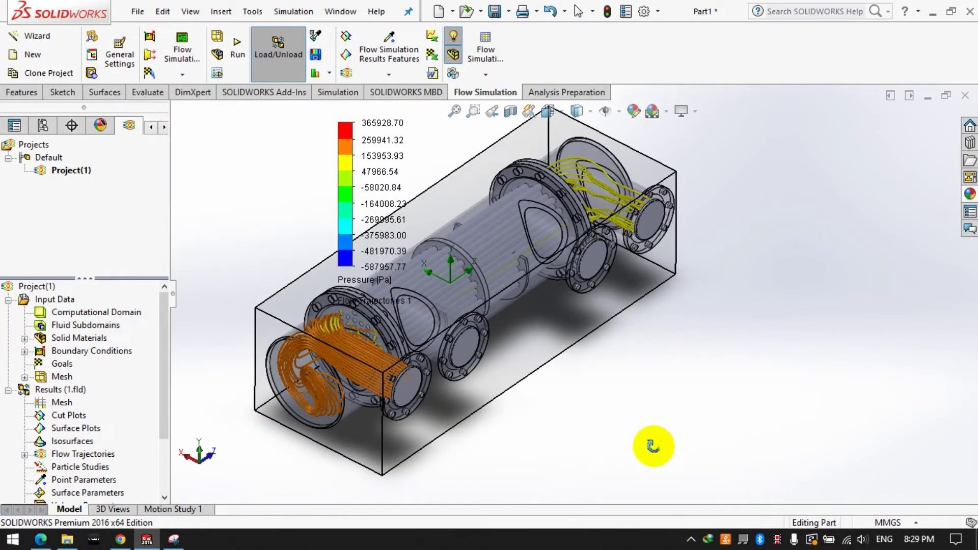
Step: Hide the computational domain box
scroll(334, 395, "down", 2)
scroll(351, 392, "down", 2)
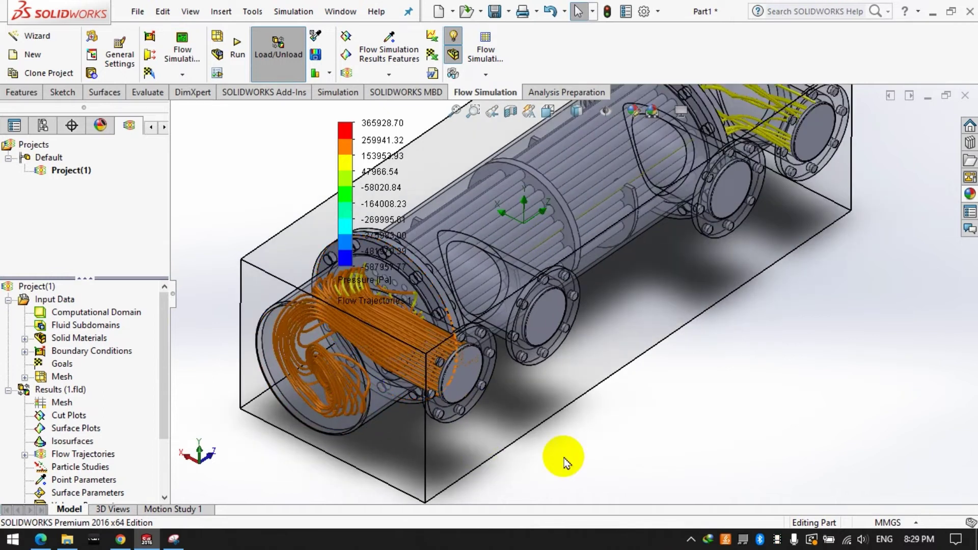
scroll(662, 201, "up", 3)
scroll(662, 201, "down", 1)
scroll(550, 182, "up", 1)
right_click(550, 183)
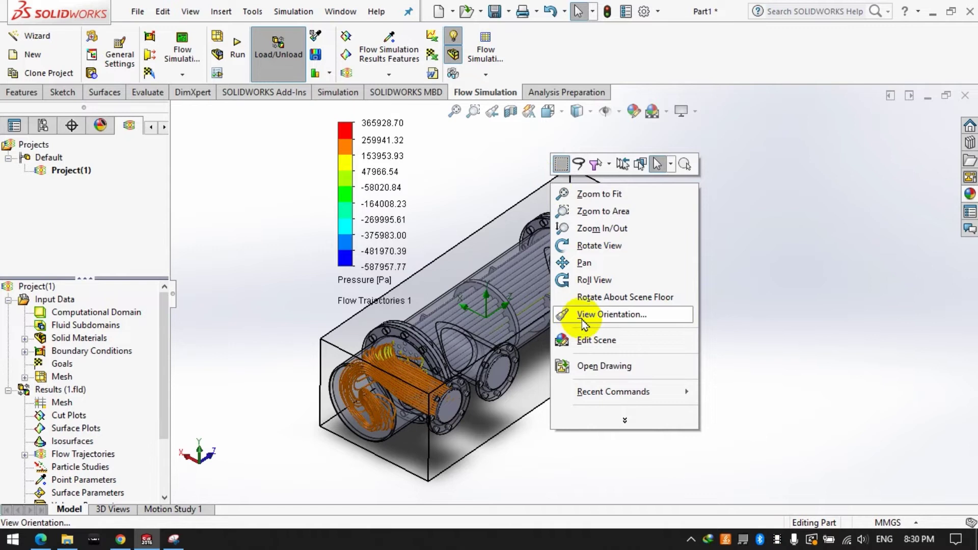
left_click(744, 352)
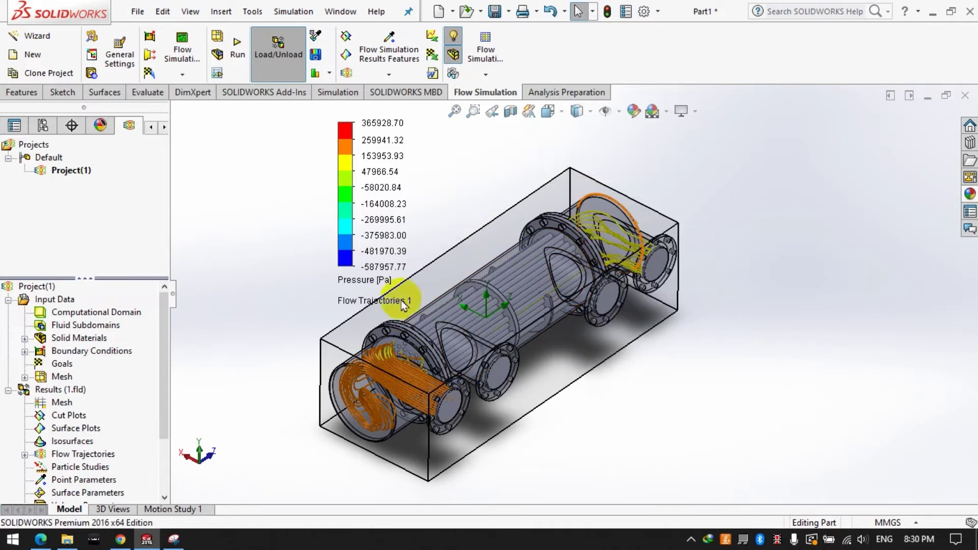
right_click(67, 318)
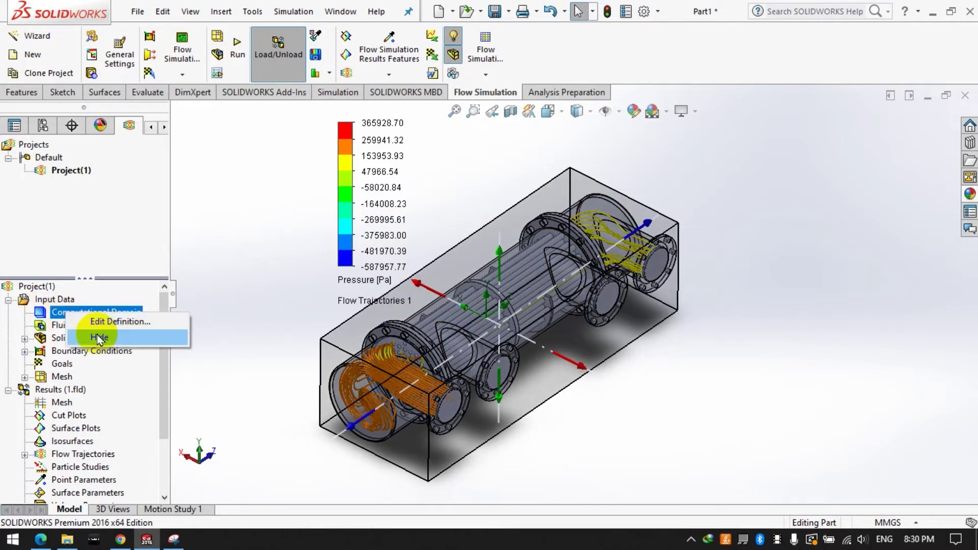
left_click(138, 336)
scroll(407, 388, "down", 3)
middle_click_drag(511, 352, 497, 301)
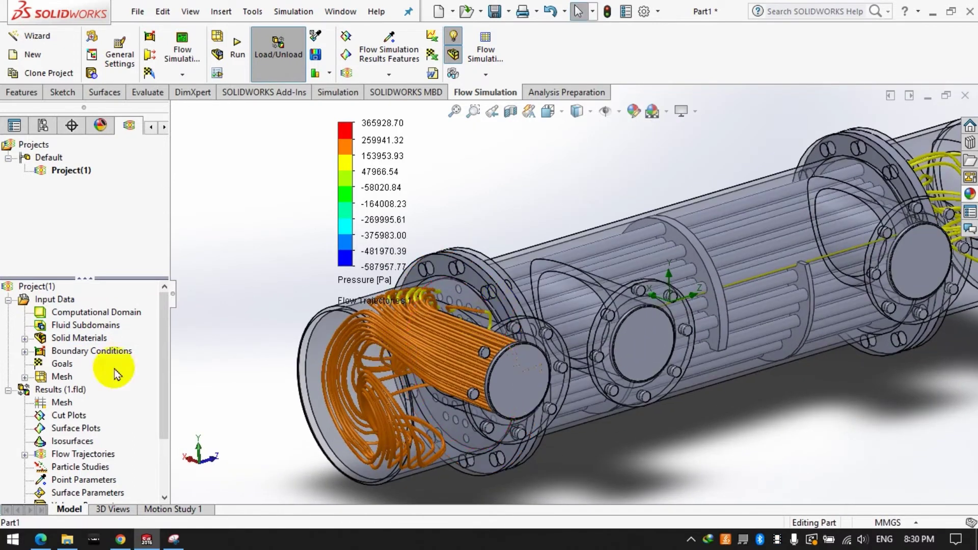
Step: Apply a thinner 0.001 m trajectory width to Flow Trajectories 1
scroll(60, 448, "down", 5)
scroll(39, 393, "down", 1)
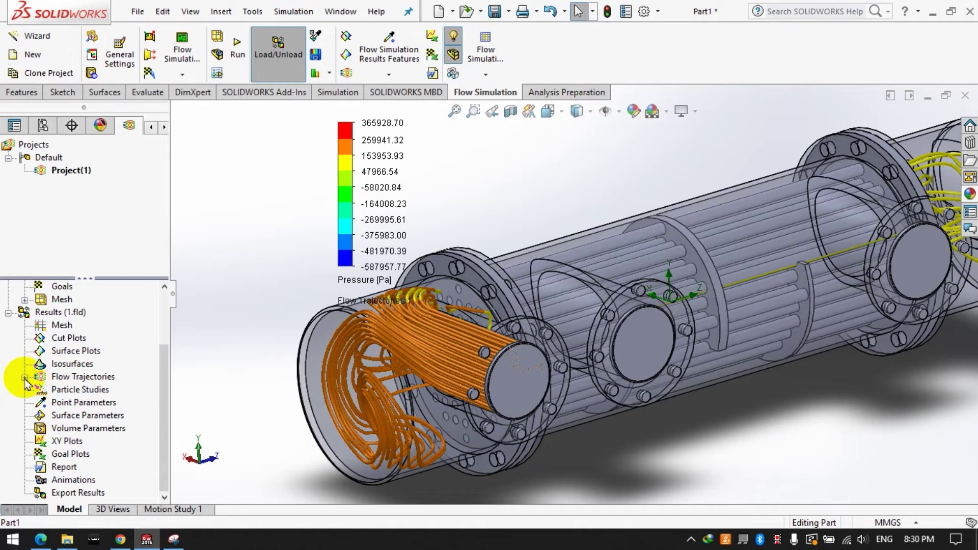
left_click(24, 377)
left_click(77, 389)
right_click(77, 392)
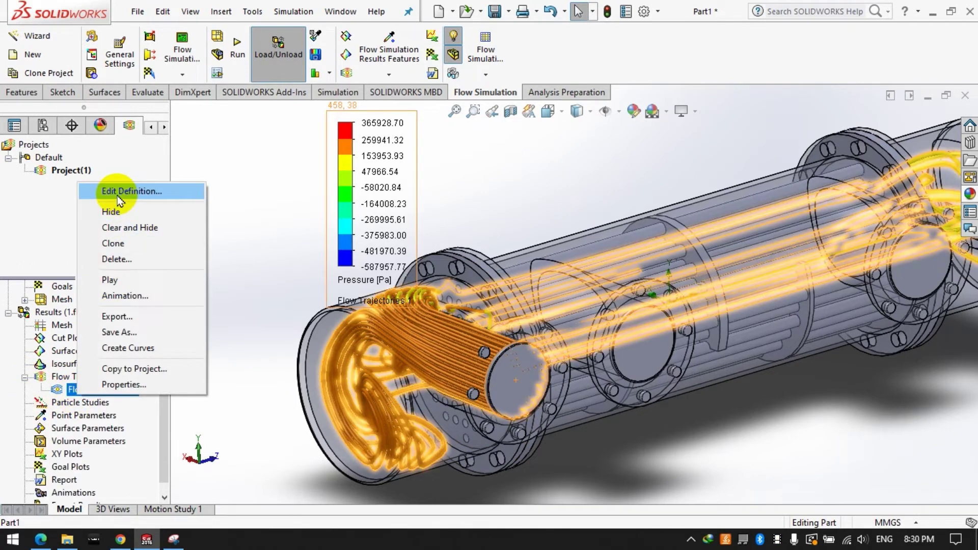
left_click(117, 191)
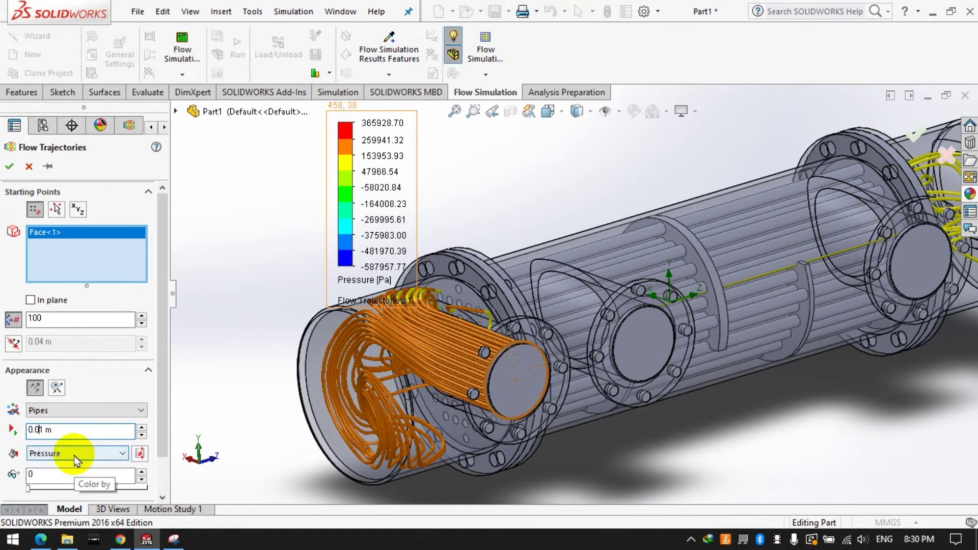
left_click(10, 167)
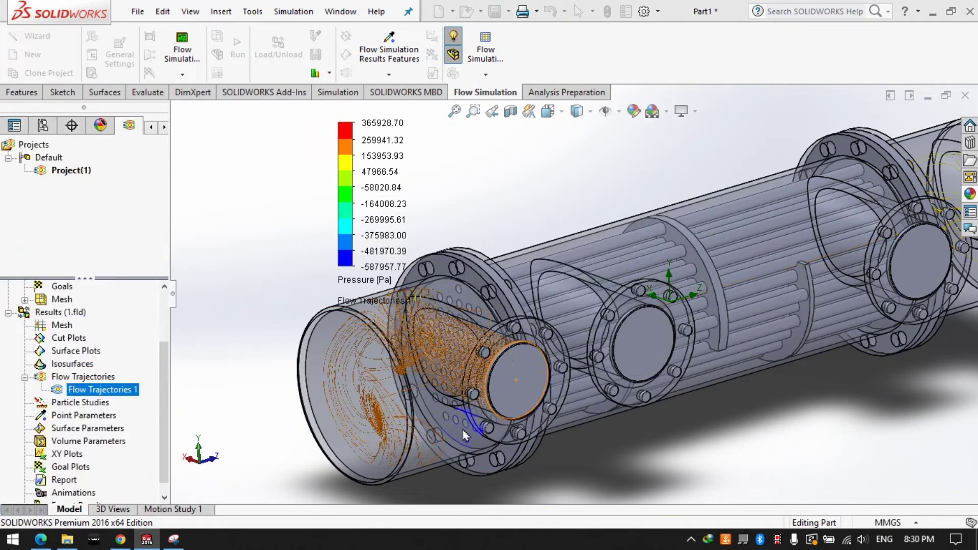
scroll(448, 420, "up", 2)
scroll(585, 356, "down", 3)
scroll(537, 303, "down", 2)
middle_click_drag(537, 303, 398, 377)
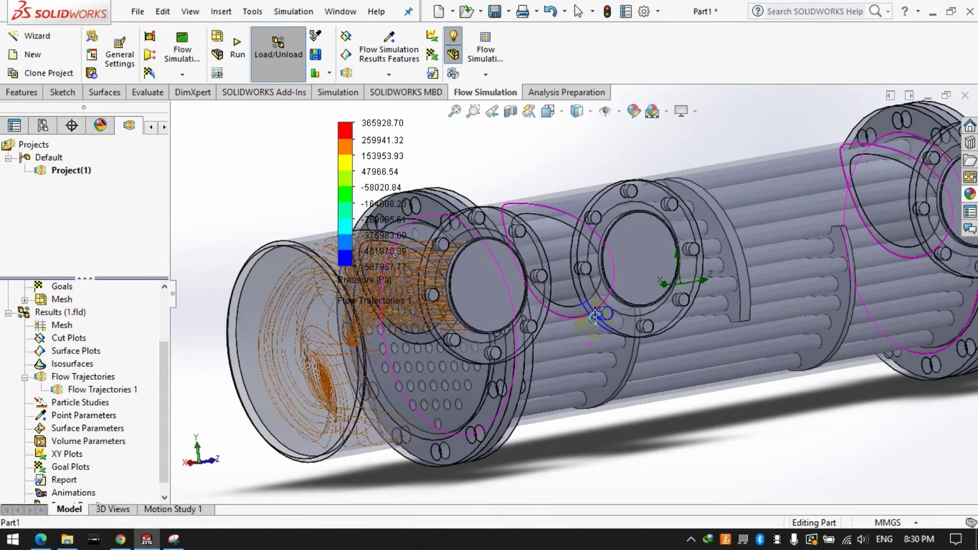
Step: Redraw Flow Trajectories 1 as pressure-coloured arrows from 1000 starting points
left_click(94, 387)
right_click(93, 387)
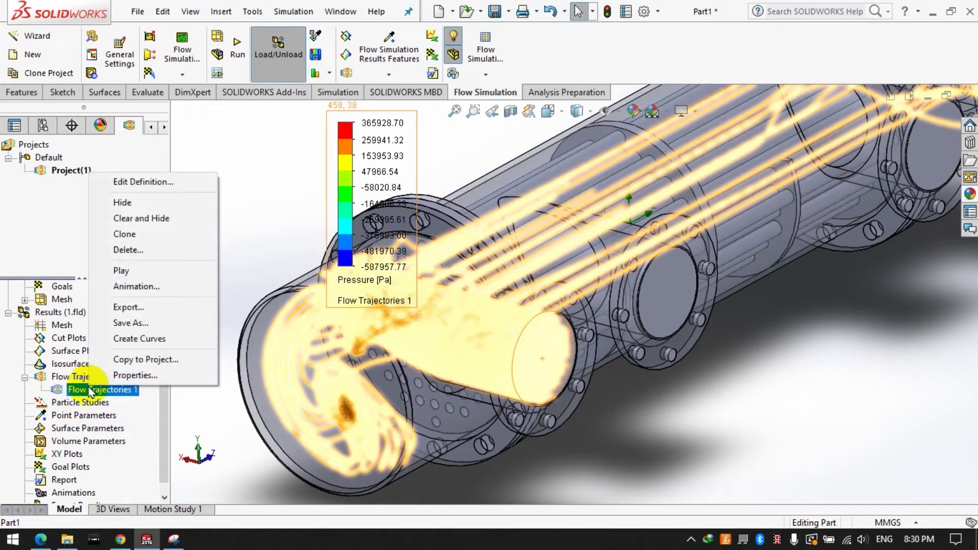
left_click(122, 182)
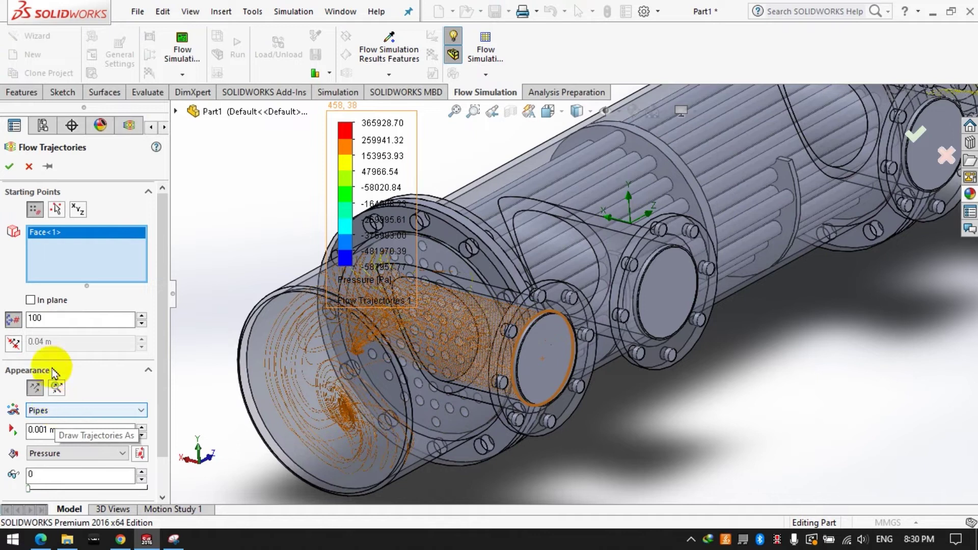
left_click(58, 318)
type("0")
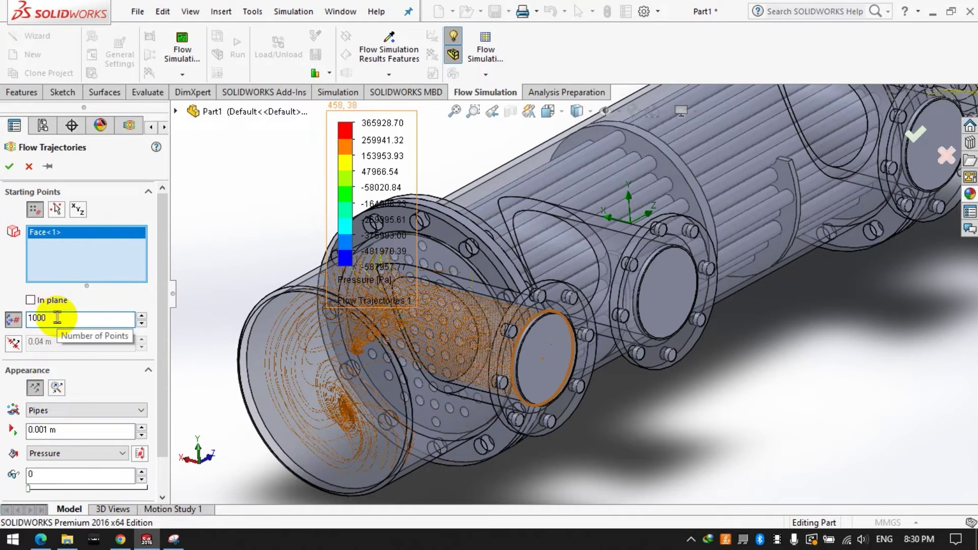
left_click(46, 412)
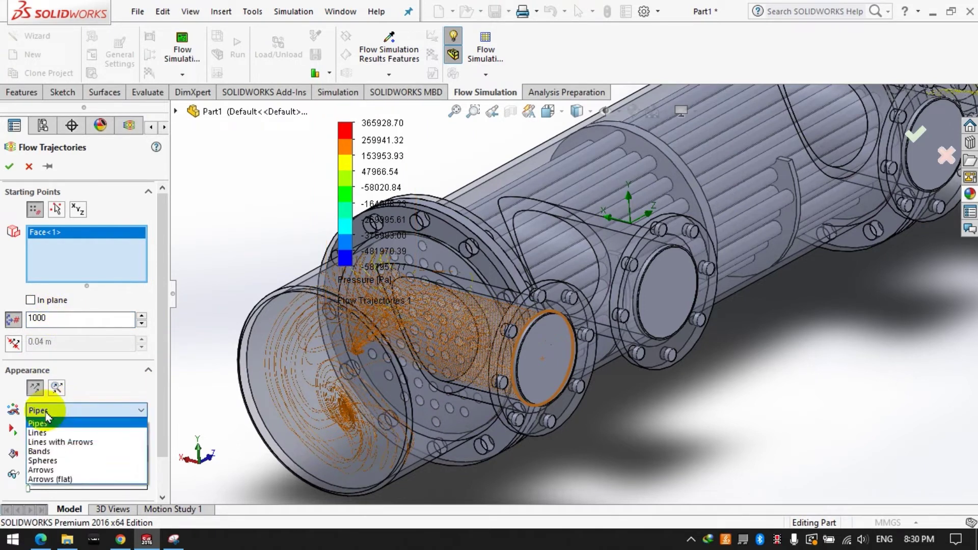
left_click(51, 471)
left_click(62, 455)
left_click(9, 166)
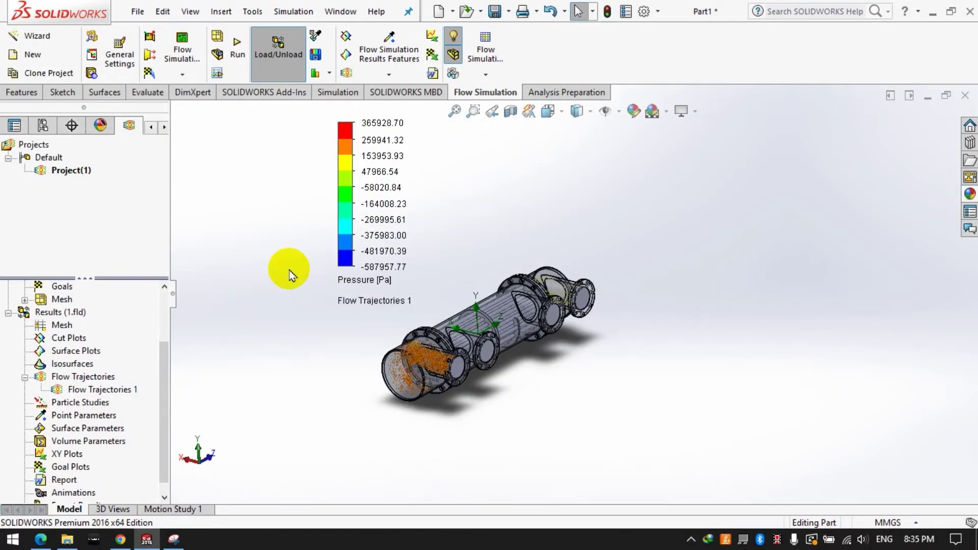
Step: Redefine the trajectories from nozzle faces with a new point count, removing the first face
right_click(81, 377)
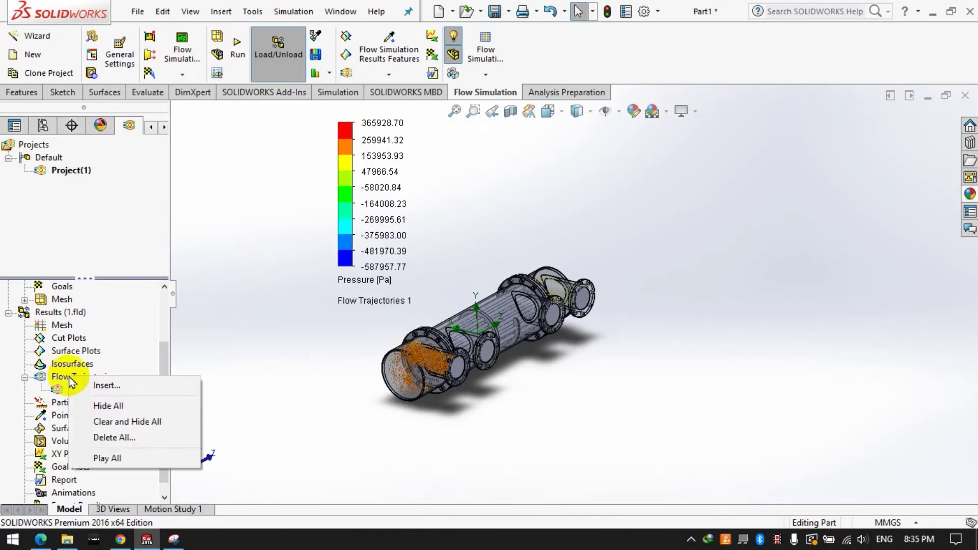
left_click(105, 385)
left_click(525, 269)
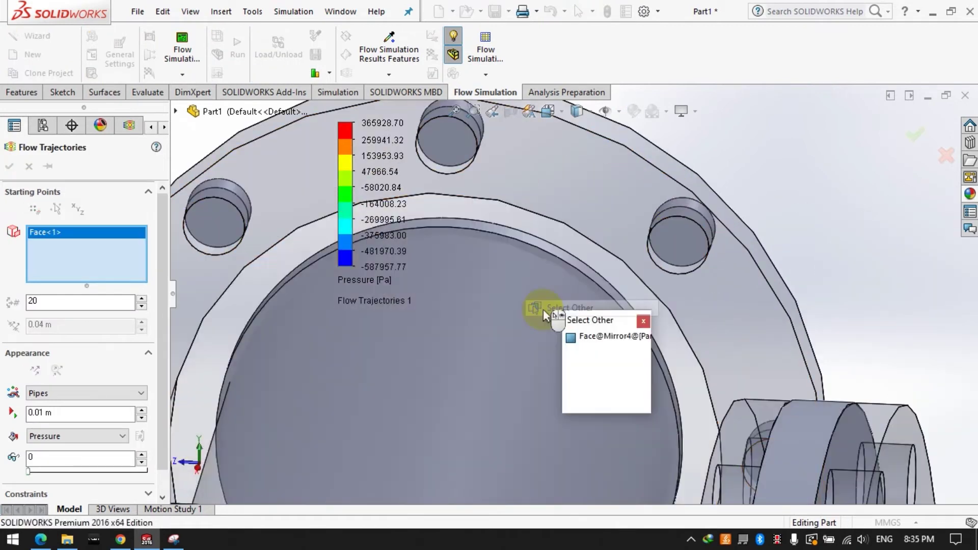
left_click(586, 338)
double_click(74, 301)
type("1")
type("0")
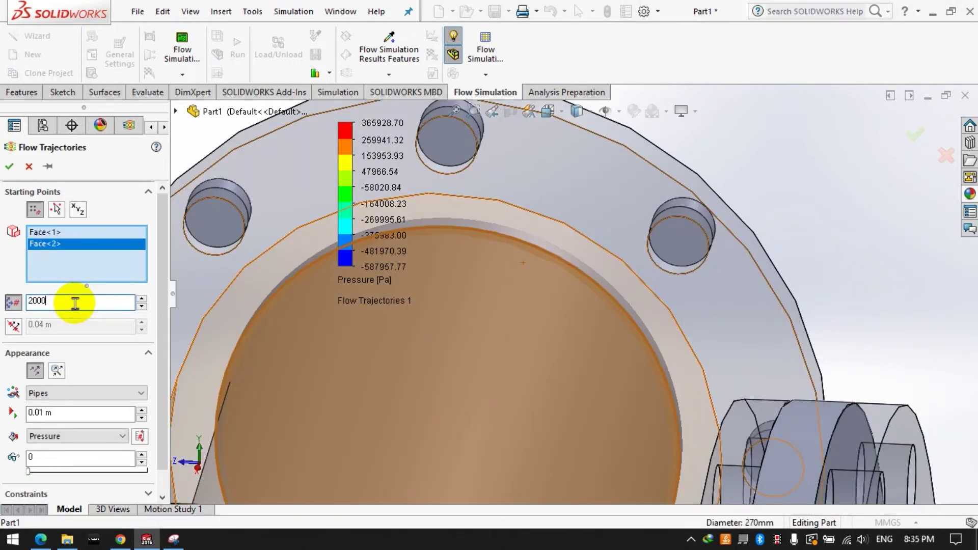
key("Return")
left_click(600, 313)
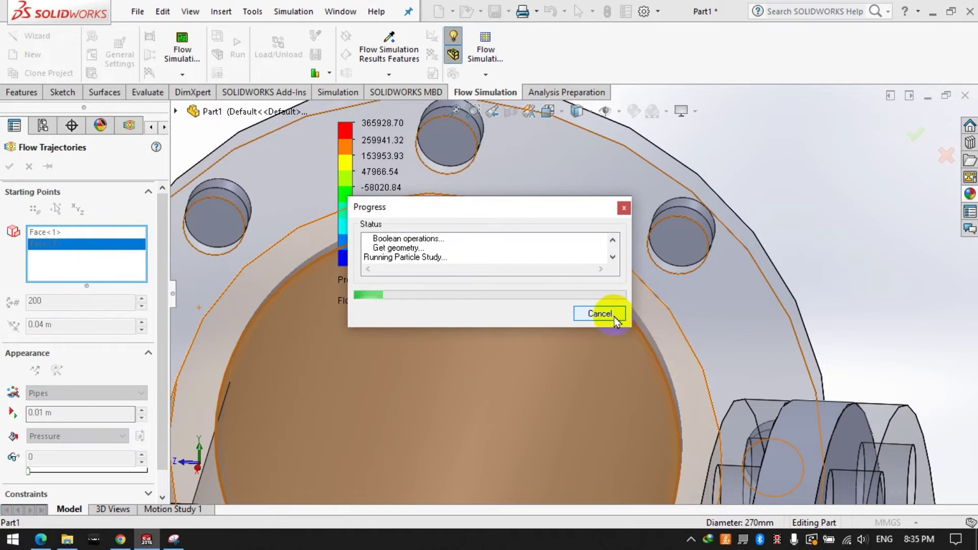
left_click(72, 233)
key("Delete")
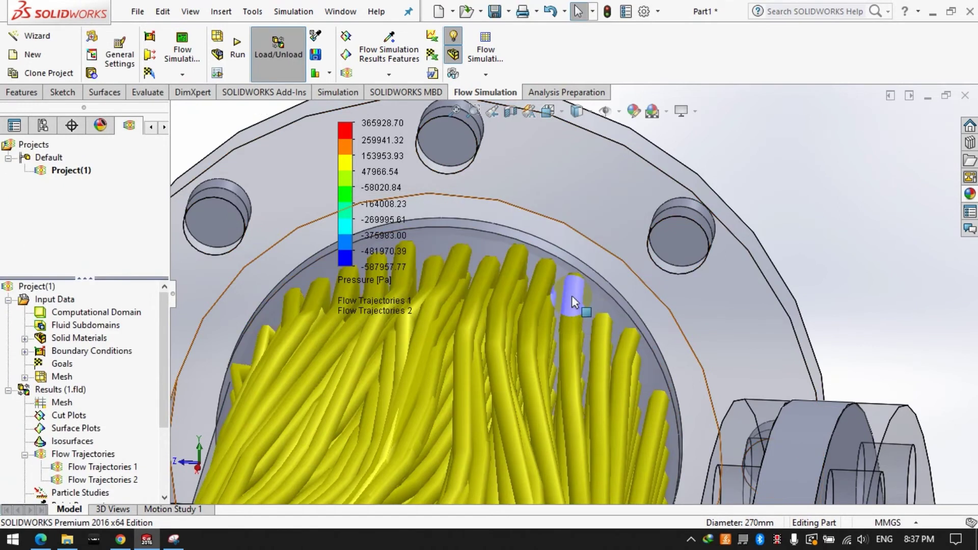
Step: Show the second trajectory set as 0.01 m arrows coloured by Temperature
key("ctrl+7")
left_click(99, 479)
right_click(100, 479)
left_click(133, 262)
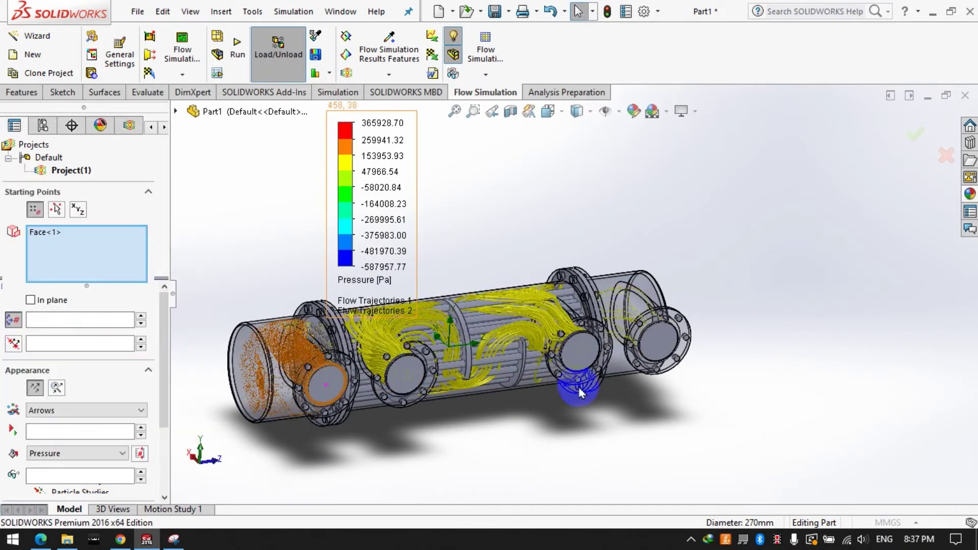
left_click(86, 410)
left_click(44, 452)
left_click(69, 430)
type("0.01")
left_click(61, 453)
left_click(51, 265)
left_click(9, 167)
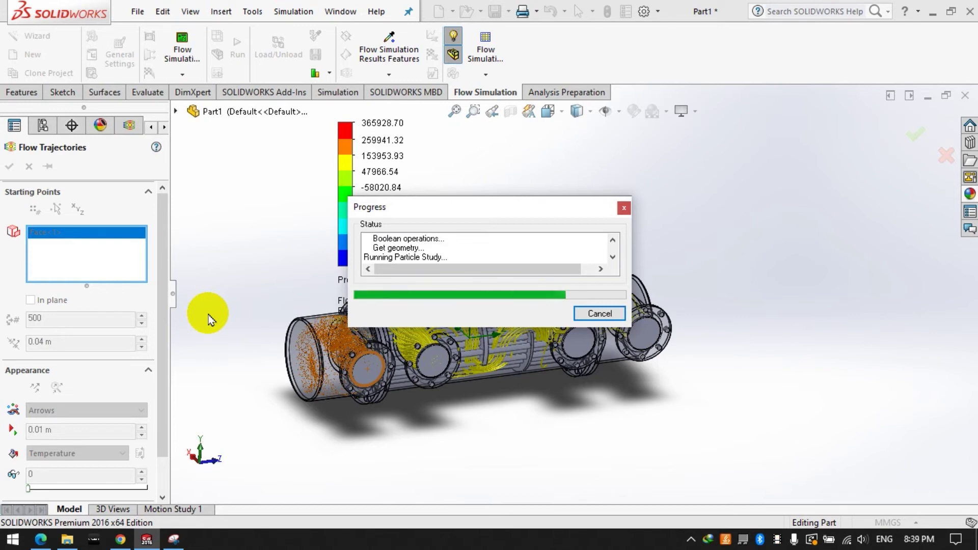
left_click(197, 184)
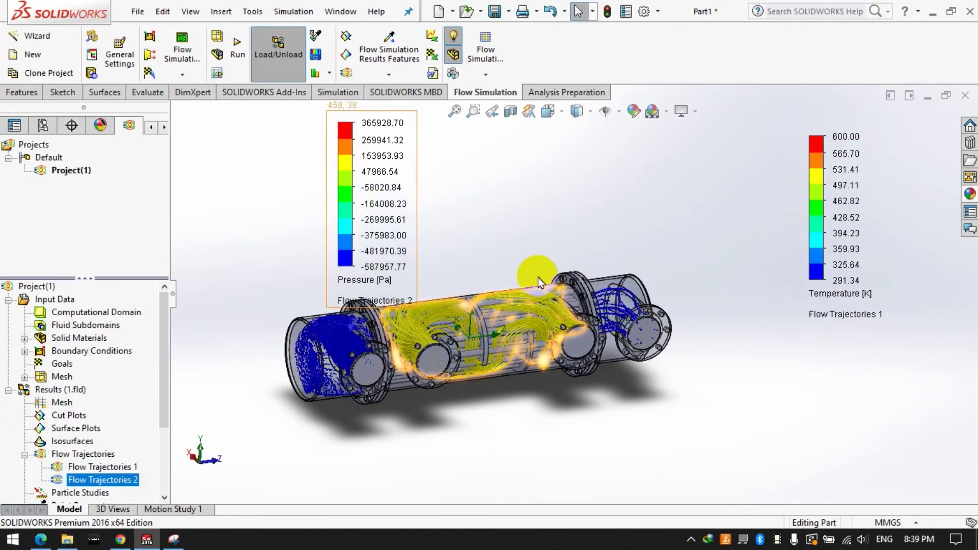
Step: Colour the second trajectory set by Temperature
right_click(107, 481)
left_click(160, 277)
left_click(77, 453)
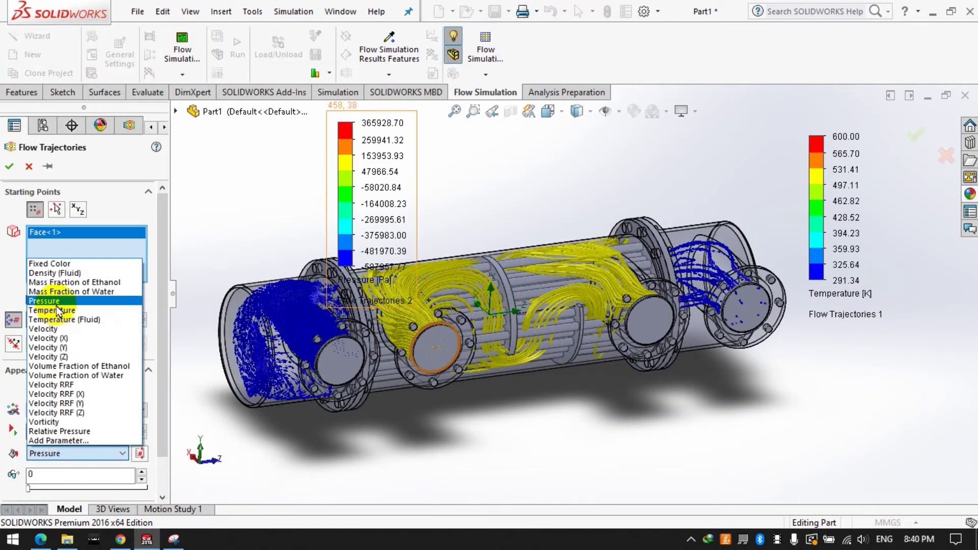
left_click(54, 311)
left_click(9, 166)
Step: Draw the second trajectory set as arrows, then delete Flow Trajectories 2
right_click(117, 480)
left_click(156, 274)
left_click(66, 410)
left_click(61, 442)
left_click(9, 166)
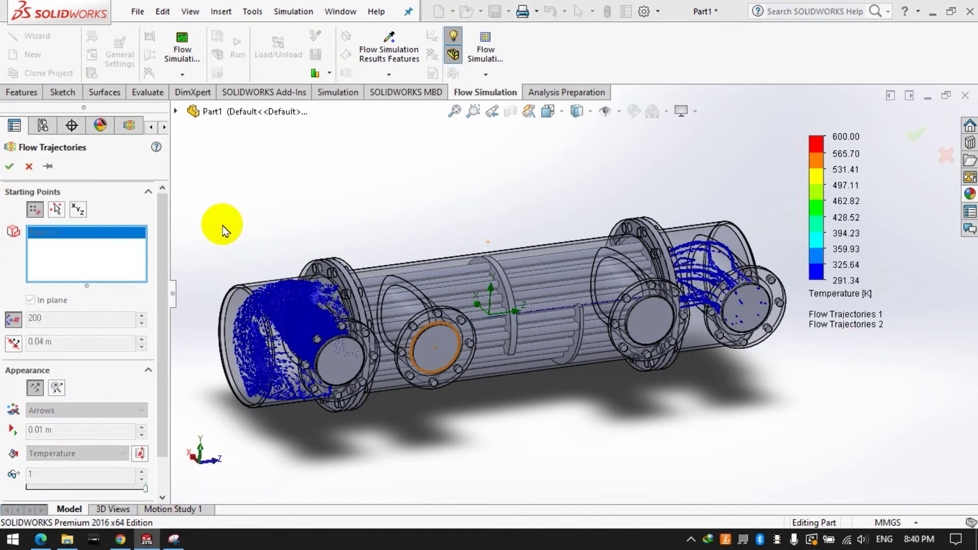
right_click(98, 482)
left_click(127, 338)
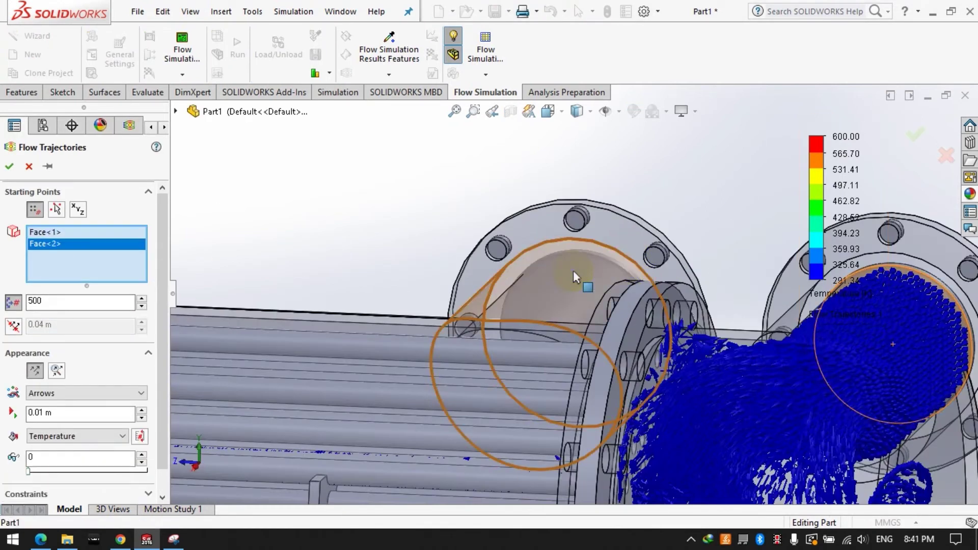
Step: Add the inner inlet face at the flange as a second trajectory starting face
right_click(605, 308)
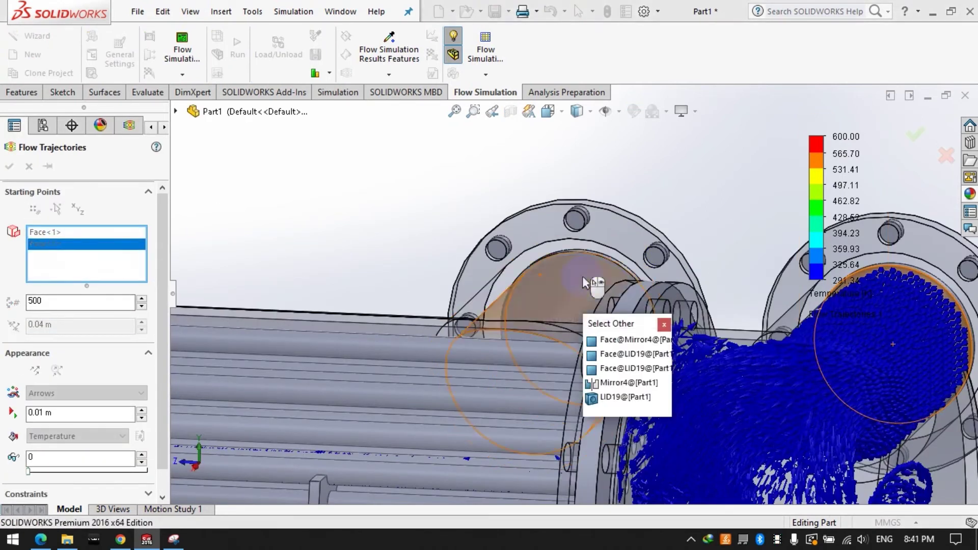
left_click(37, 256)
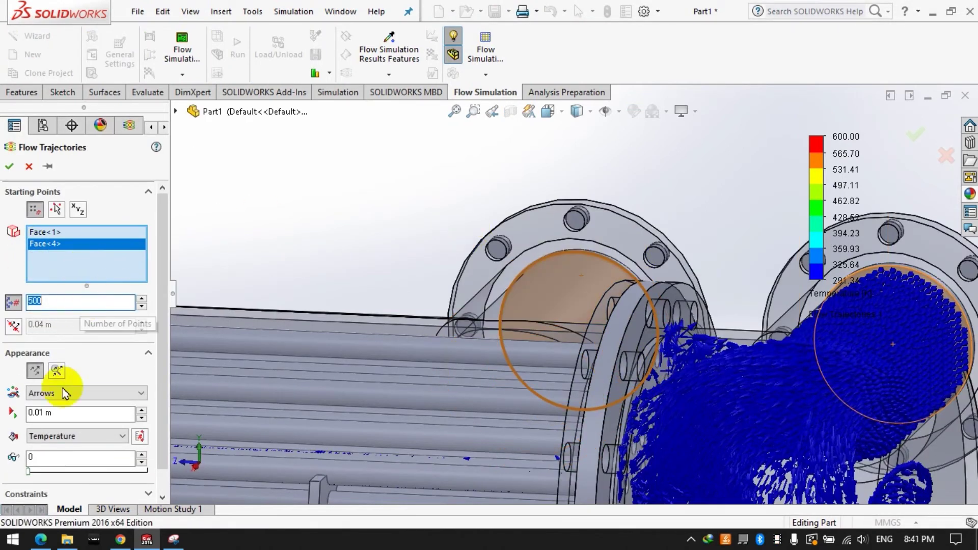
key("Return")
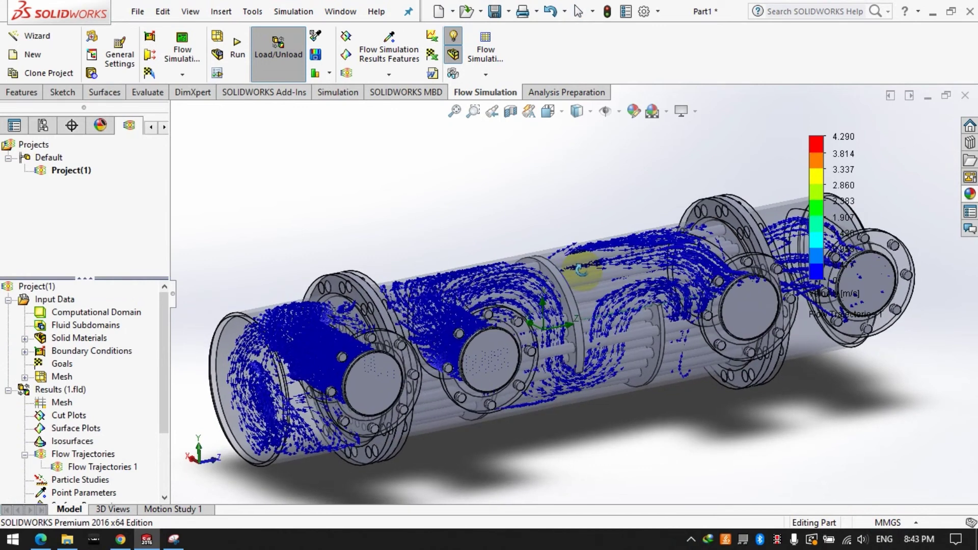
Step: Play the Flow Trajectories 1 arrow animation and fit the model in view
right_click(84, 464)
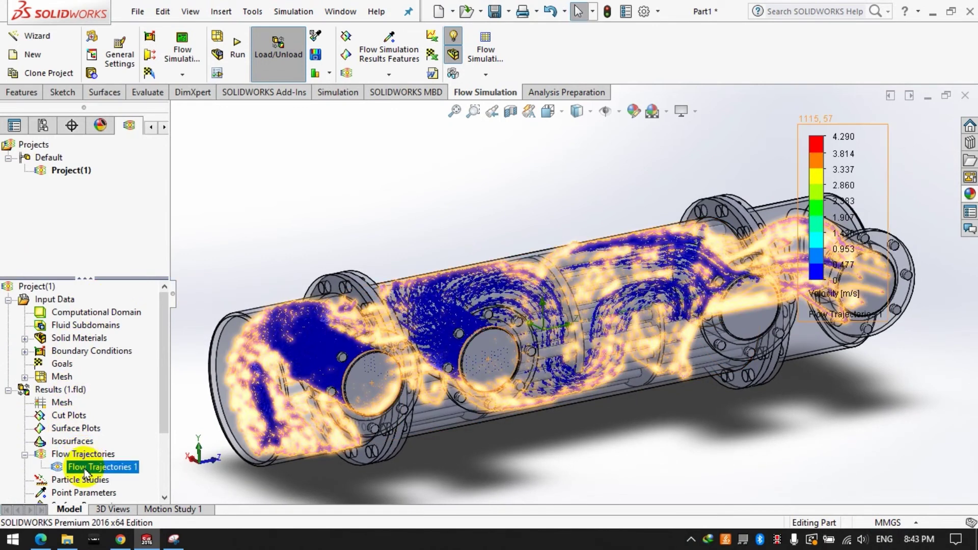
left_click(132, 356)
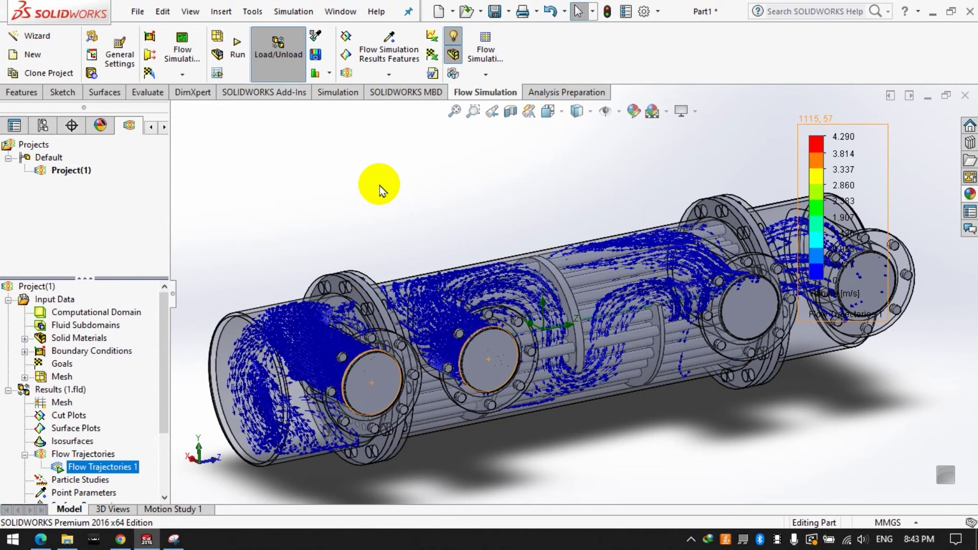
key("f")
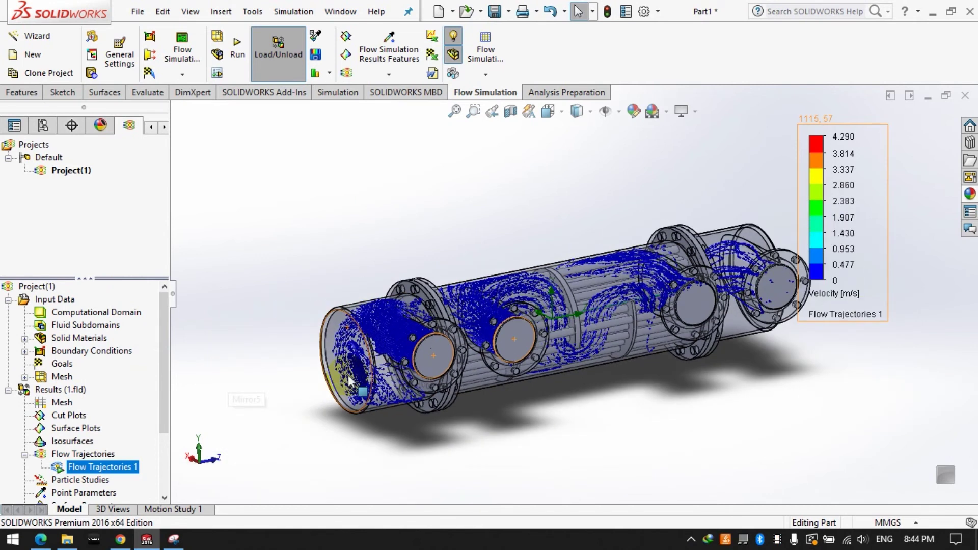
Step: Zoom onto the inlet end and select the lid covering the near nozzle
scroll(427, 355, "down", 2)
scroll(427, 355, "down", 2)
scroll(427, 351, "down", 2)
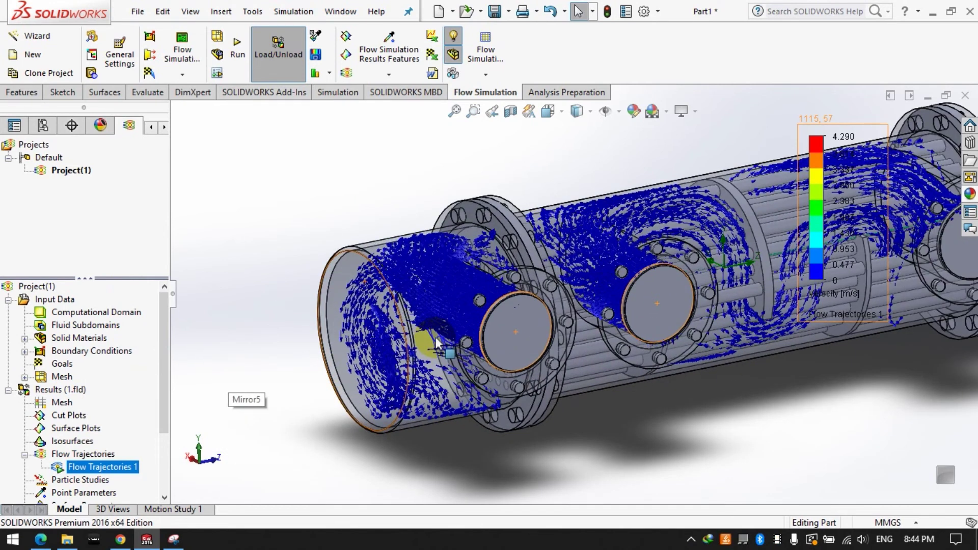
scroll(433, 342, "down", 2)
scroll(435, 337, "down", 2)
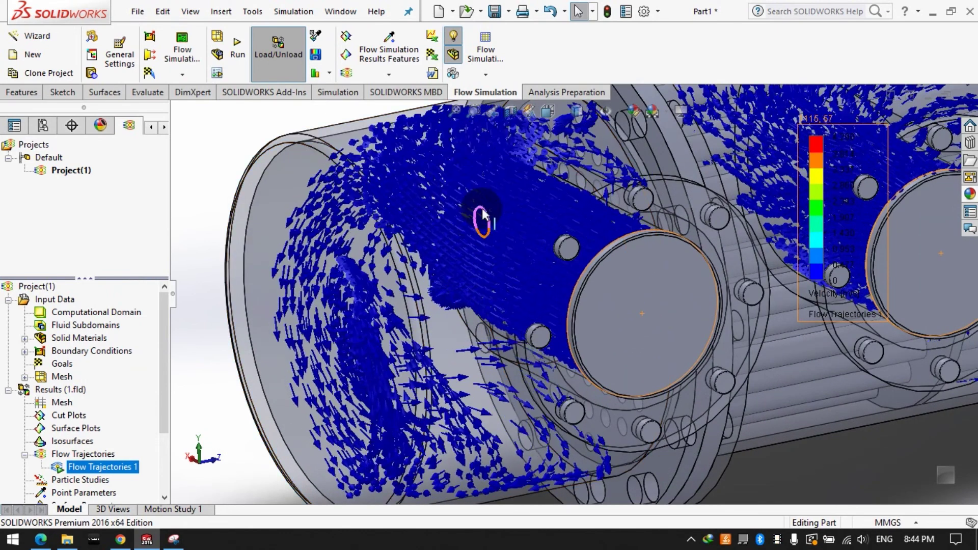
scroll(475, 219, "up", 2)
scroll(478, 210, "up", 2)
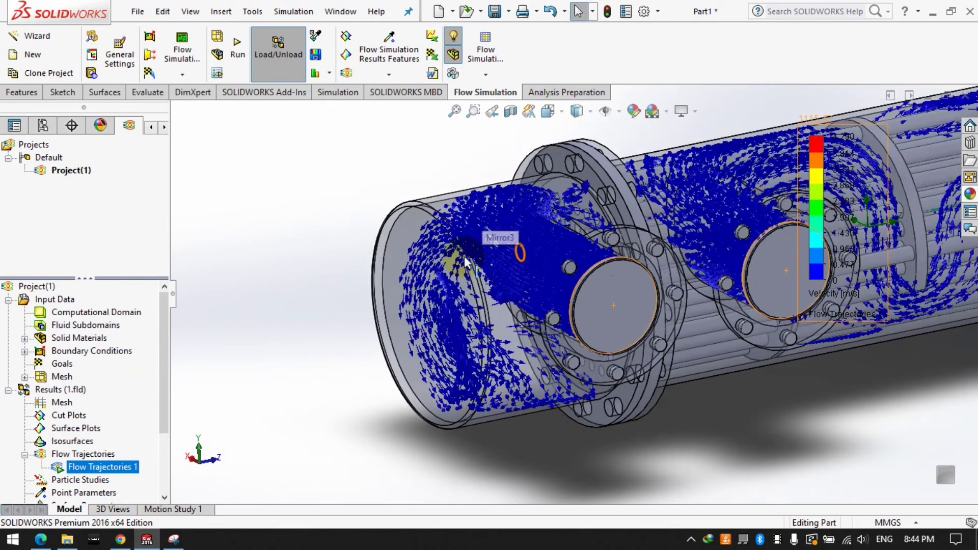
scroll(466, 252, "up", 2)
scroll(710, 216, "down", 2)
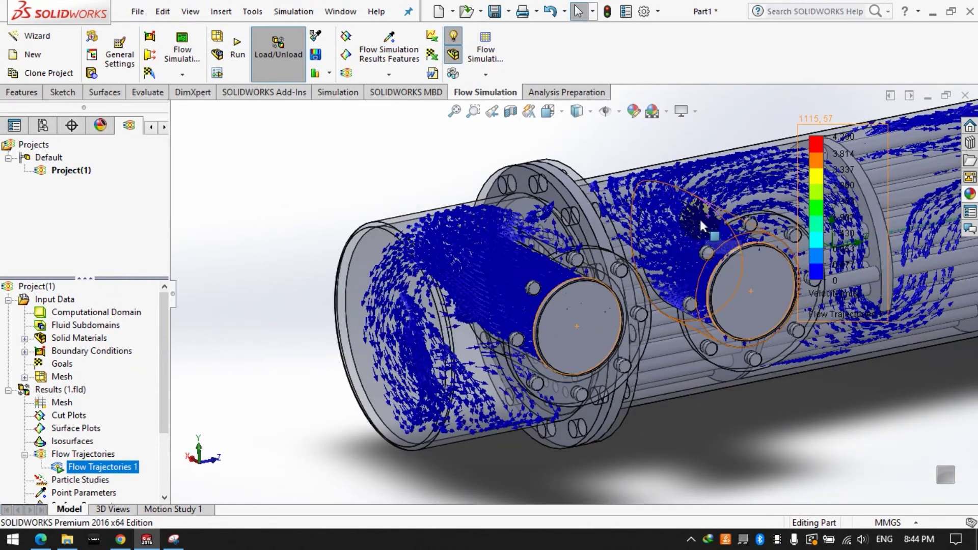
scroll(683, 222, "down", 1)
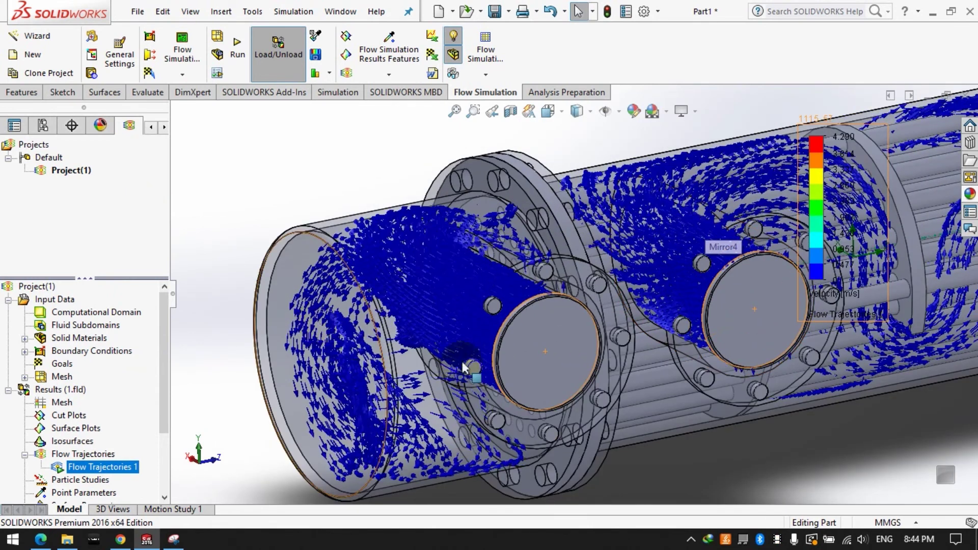
left_click(539, 348)
Step: Hide the heat exchanger's end lid
right_click(539, 347)
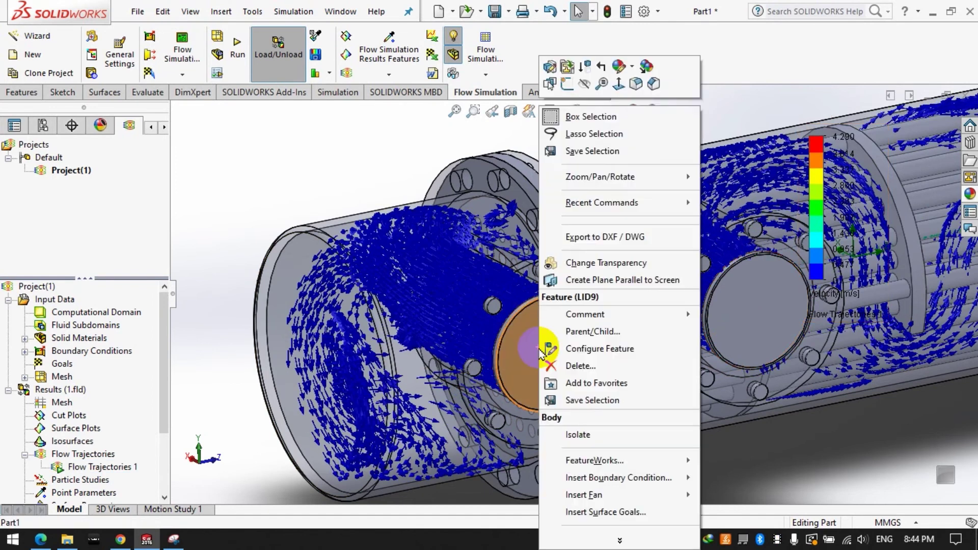
left_click(584, 92)
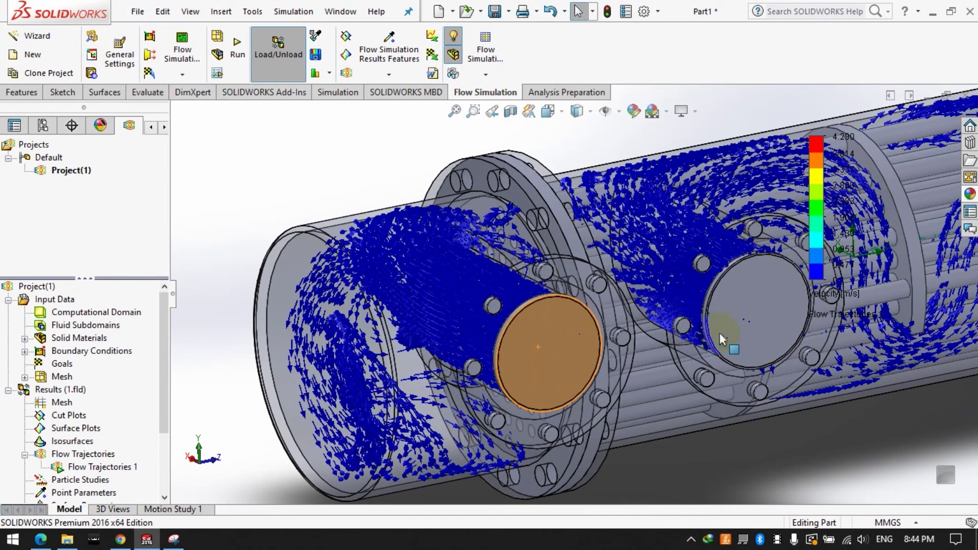
left_click(720, 332)
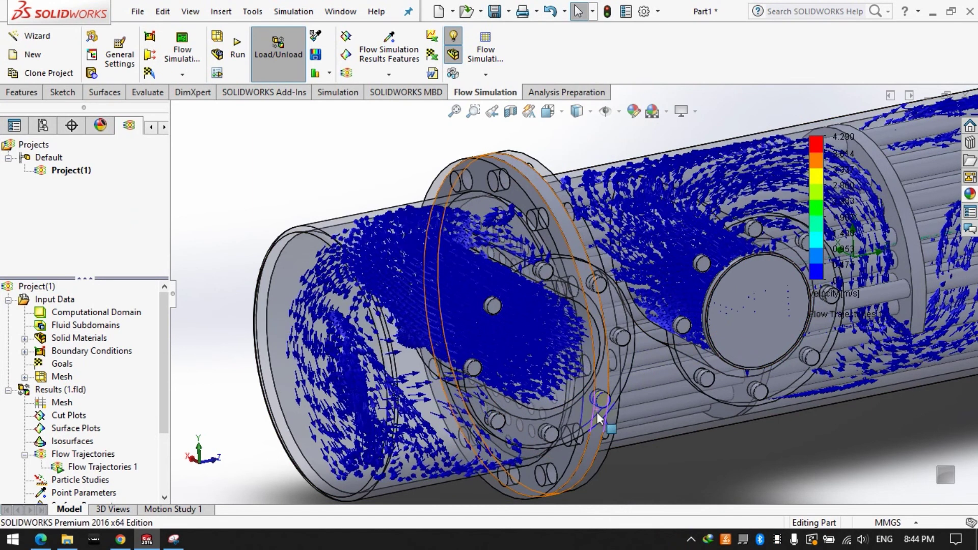
Step: Hide the Mirror3 flange body so the tube arrows show, then fit the whole model in view
left_click(597, 424)
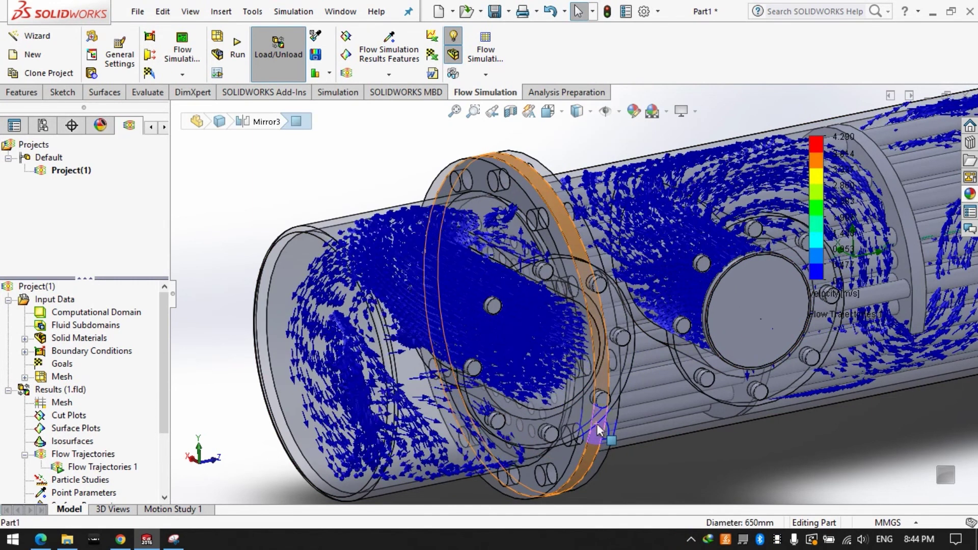
right_click(597, 424)
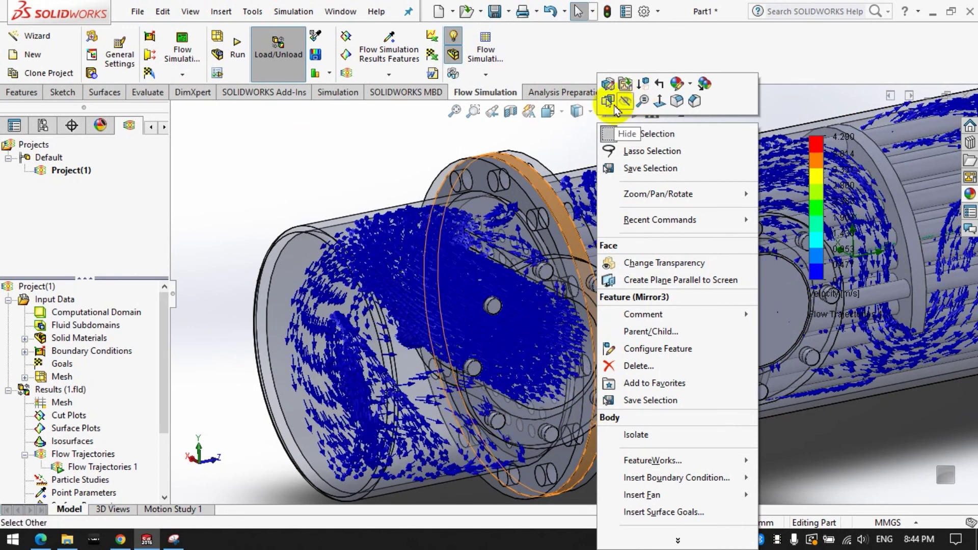
left_click(624, 101)
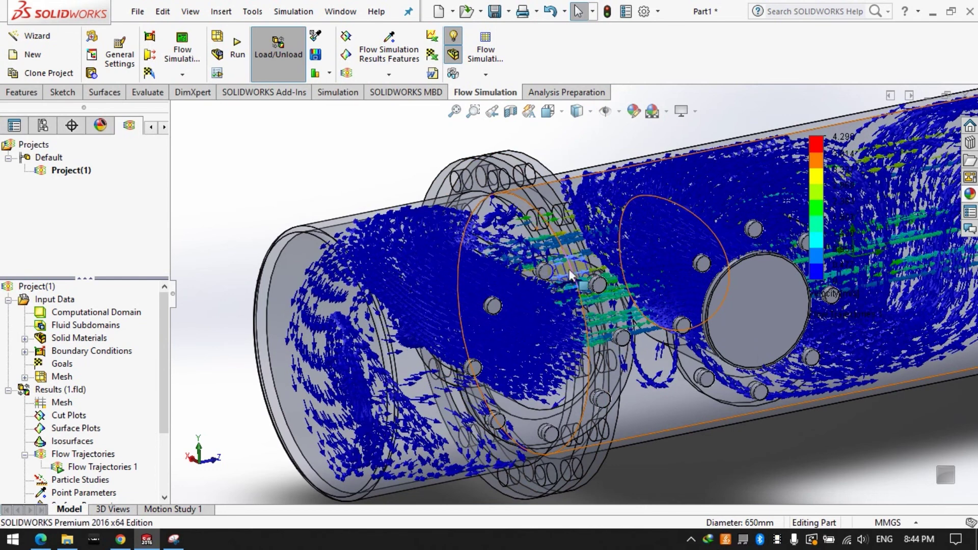
middle_click_drag(571, 276, 629, 298)
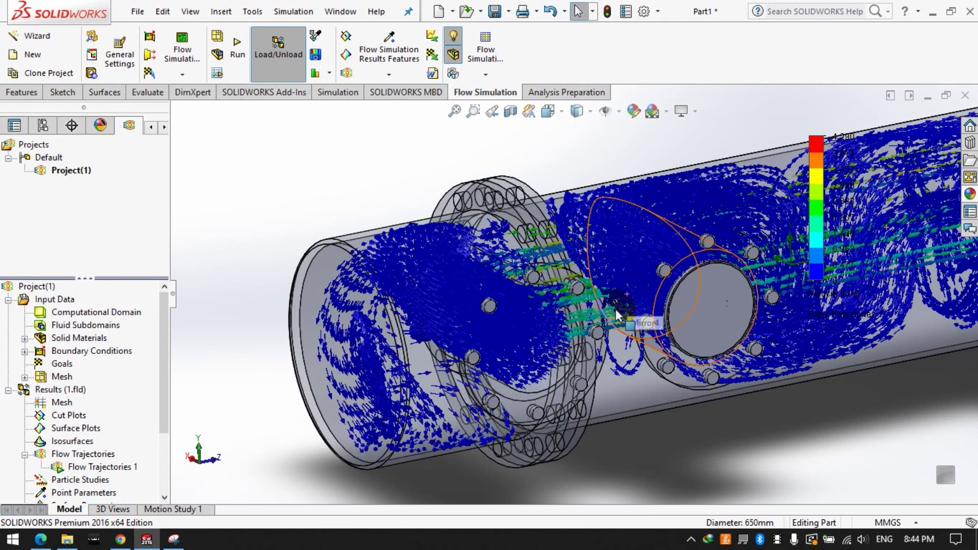
scroll(618, 315, "down", 2)
scroll(618, 315, "down", 2)
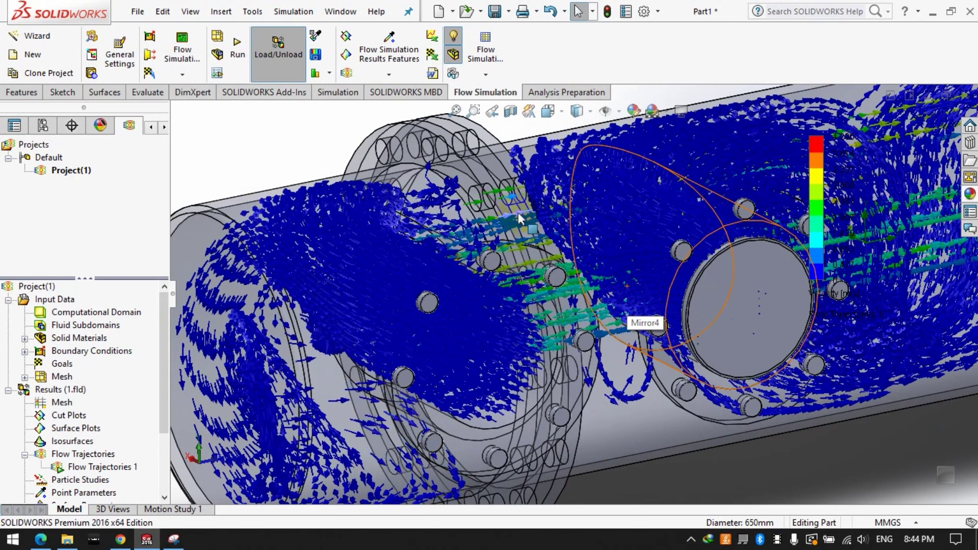
left_click(455, 111)
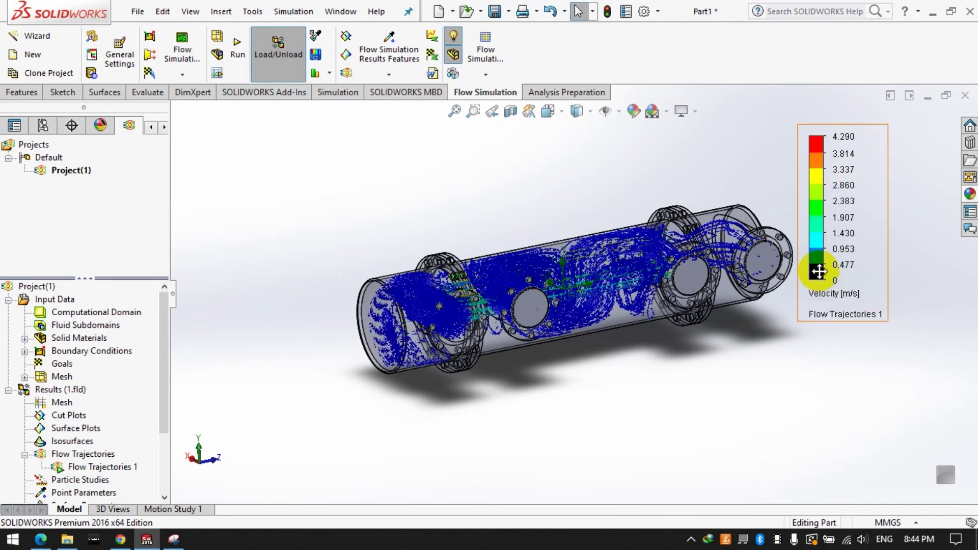
scroll(810, 265, "down", 2)
scroll(689, 227, "down", 2)
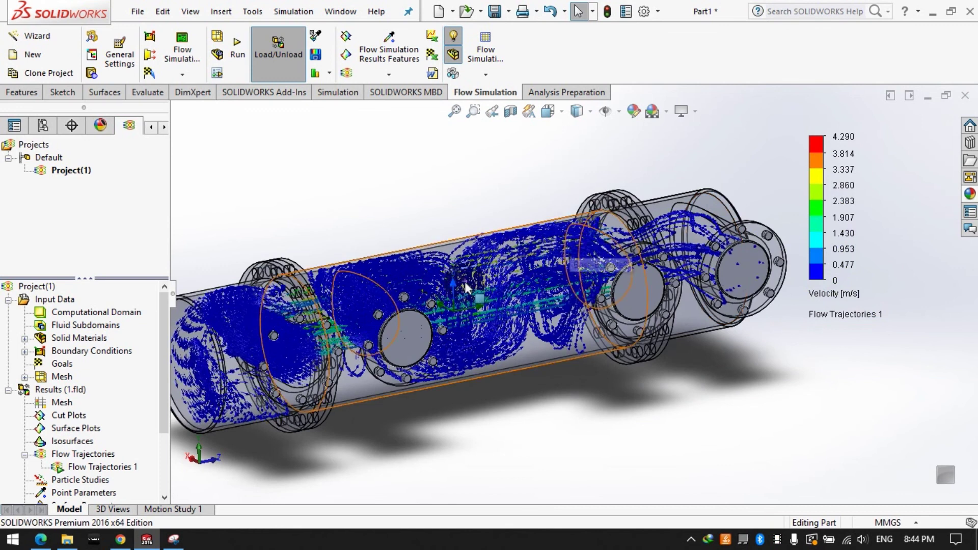
scroll(465, 287, "down", 1)
scroll(466, 288, "down", 1)
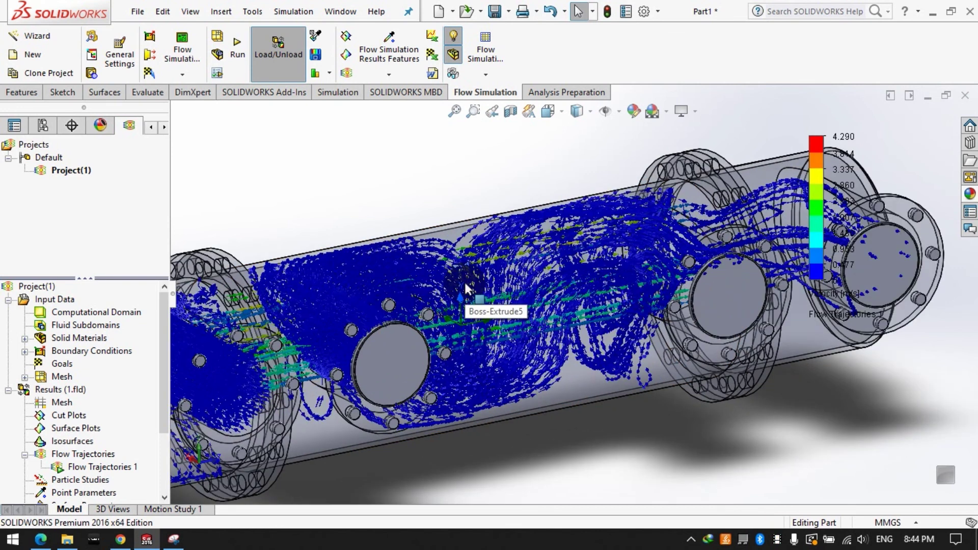
scroll(465, 288, "down", 1)
scroll(463, 283, "down", 1)
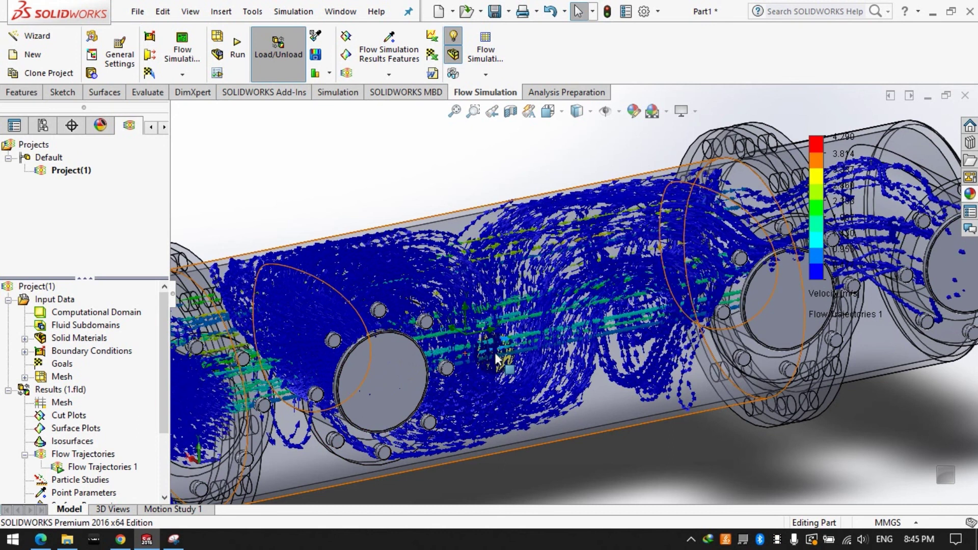
scroll(495, 355, "up", 2)
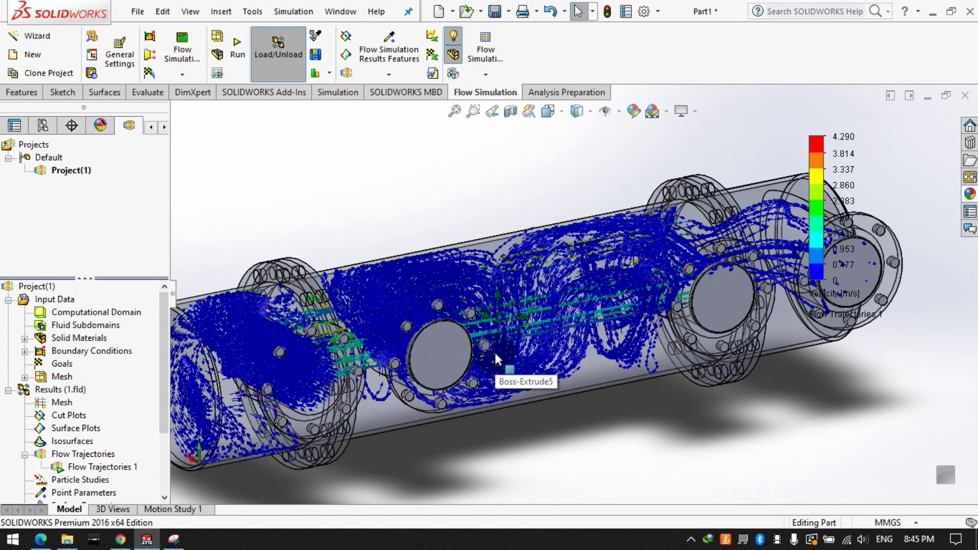